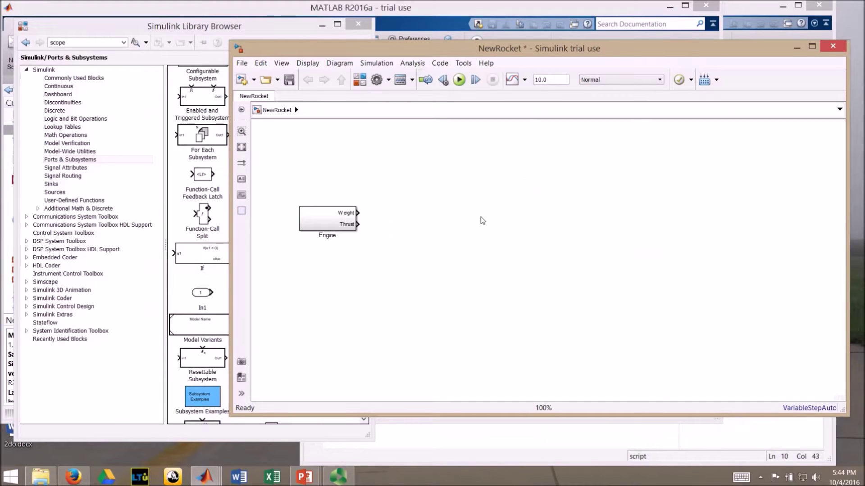
pyautogui.click(317, 230)
pyautogui.doubleClick(317, 230)
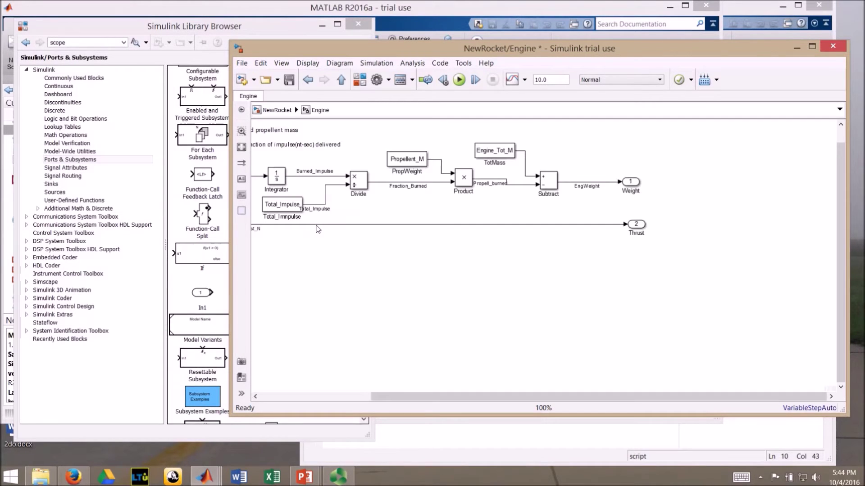
pyautogui.moveTo(431, 398); pyautogui.dragTo(332, 397)
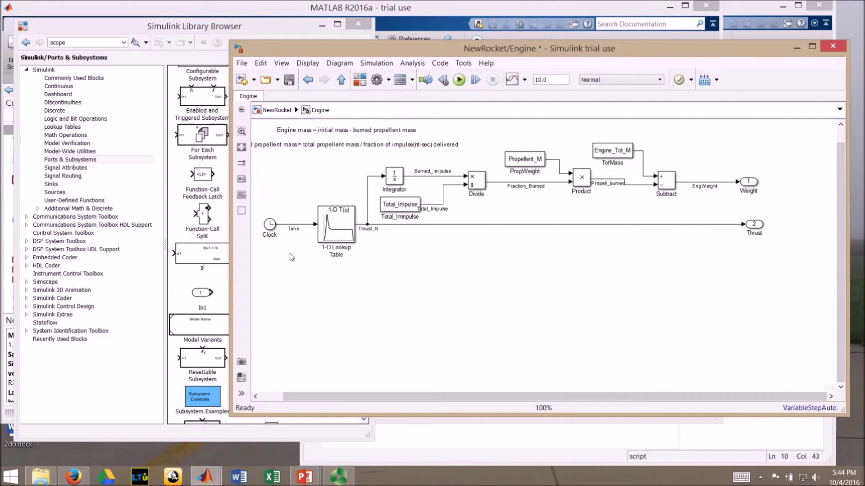
pyautogui.click(340, 81)
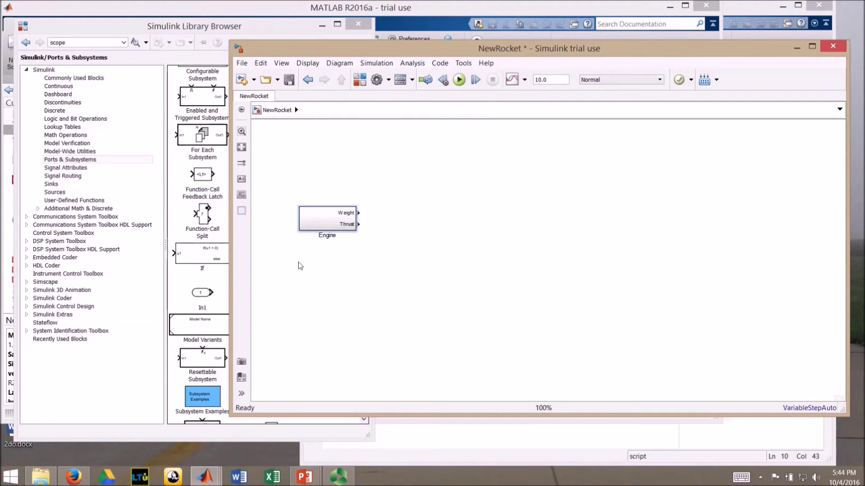
# Add a Subsystem block from the Library Browser to NewRocket and name it Rocket_Dynamics
pyautogui.click(94, 385)
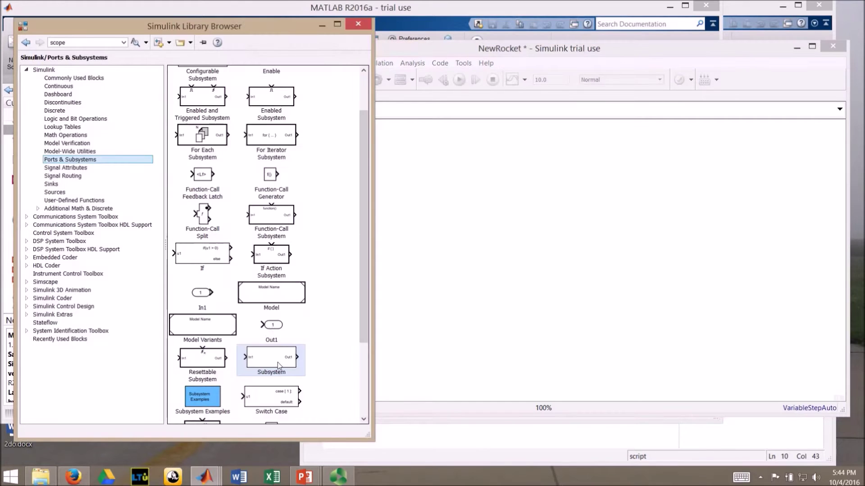
pyautogui.moveTo(277, 366); pyautogui.dragTo(500, 193)
pyautogui.doubleClick(494, 203)
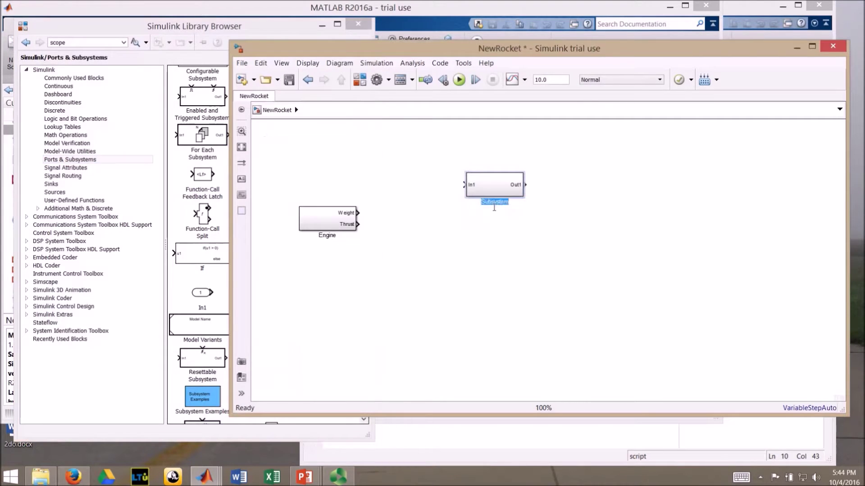
pyautogui.write('Rocket_Dynamics')
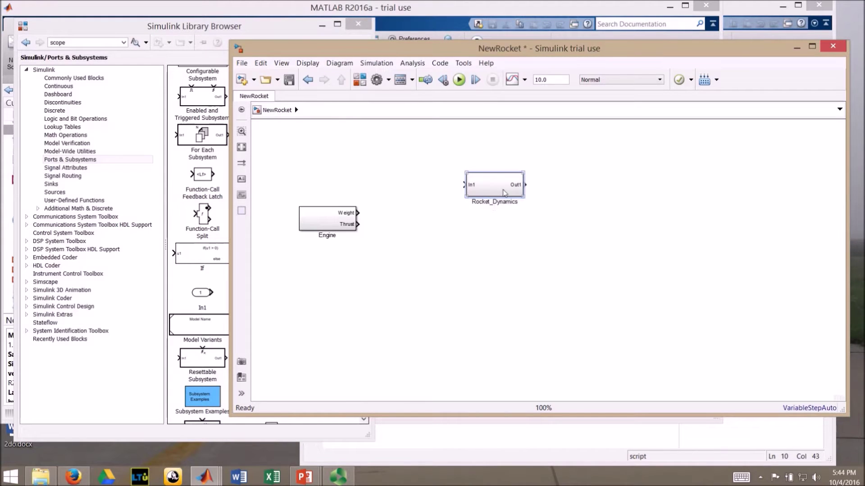
# Inside Rocket_Dynamics, delete the In1–Out1 line, moving Out1 far right and In1 down-left
pyautogui.doubleClick(504, 193)
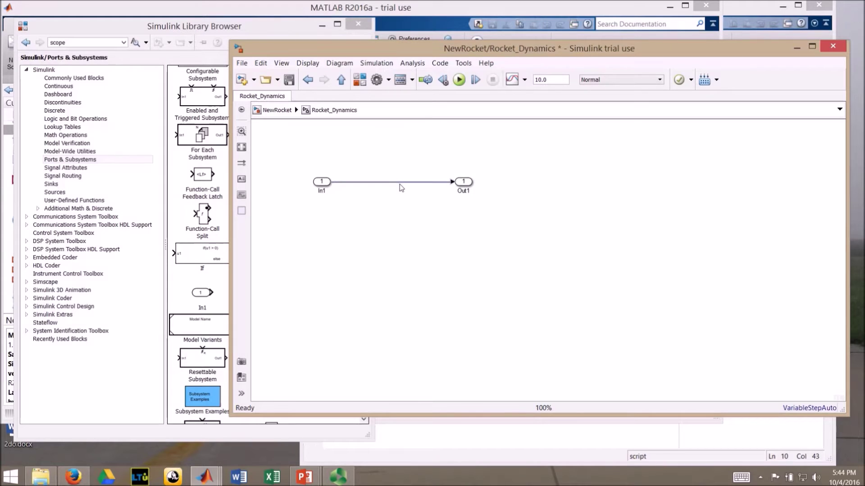
pyautogui.press('Delete')
pyautogui.click(468, 182)
pyautogui.moveTo(466, 182); pyautogui.dragTo(797, 182)
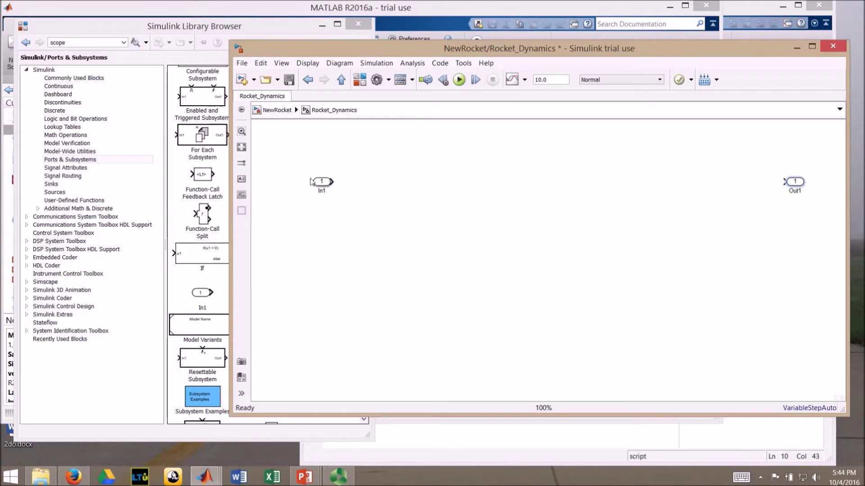
pyautogui.moveTo(324, 183); pyautogui.dragTo(295, 276)
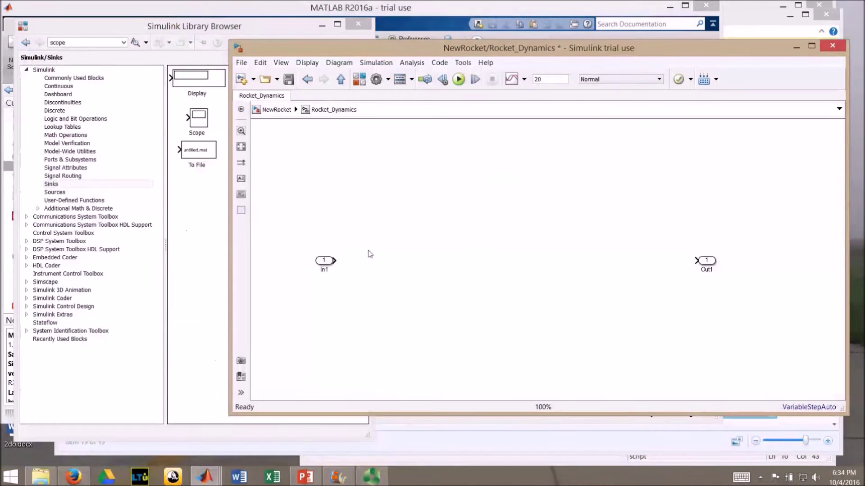
# Copy In1 and paste it twice, stacking In2 and In3 above it
pyautogui.rightClick(324, 265)
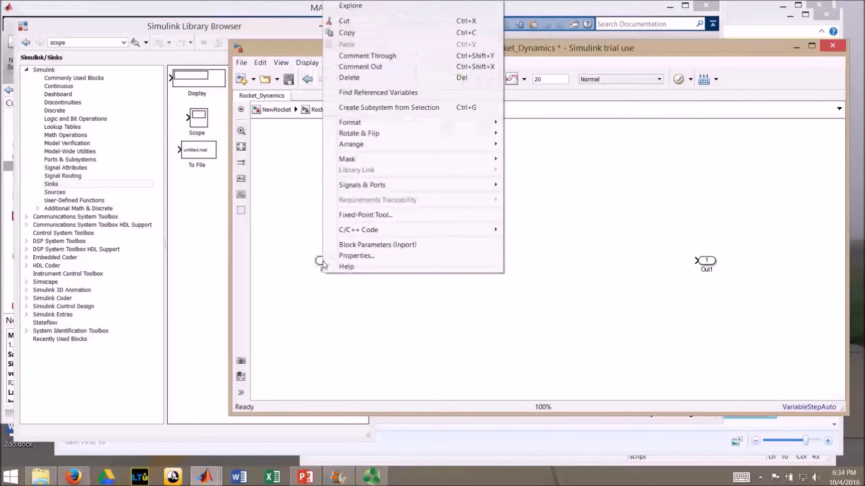
pyautogui.click(347, 33)
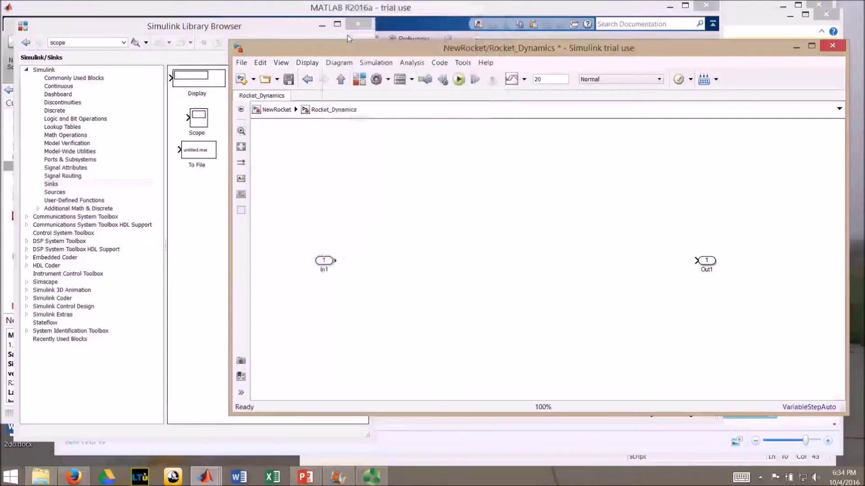
pyautogui.hotkey('ctrl', 'v')
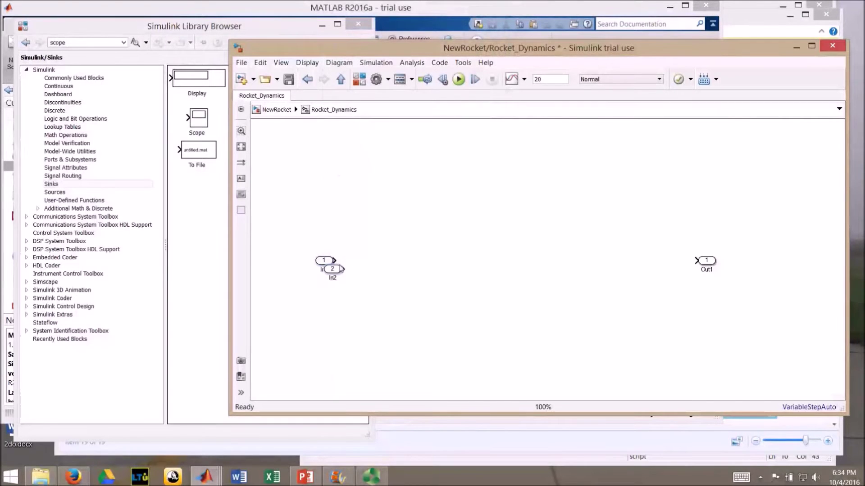
pyautogui.moveTo(340, 270); pyautogui.dragTo(331, 219)
pyautogui.hotkey('ctrl', 'v')
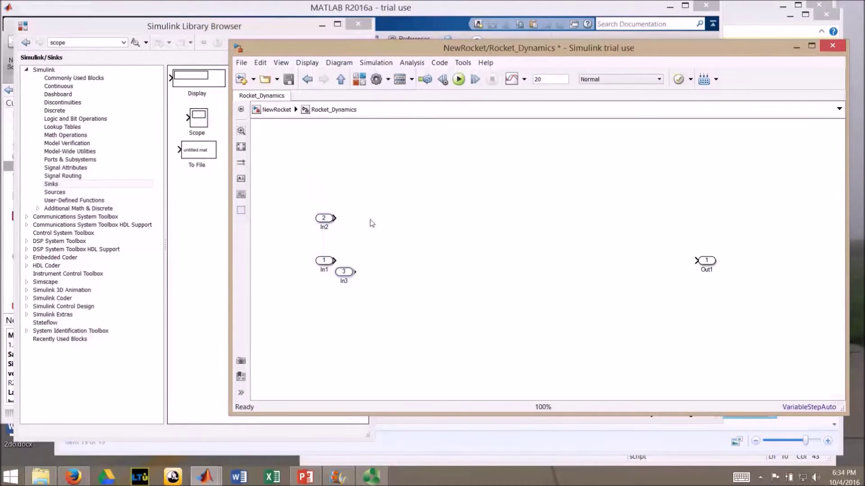
pyautogui.moveTo(349, 275); pyautogui.dragTo(334, 185)
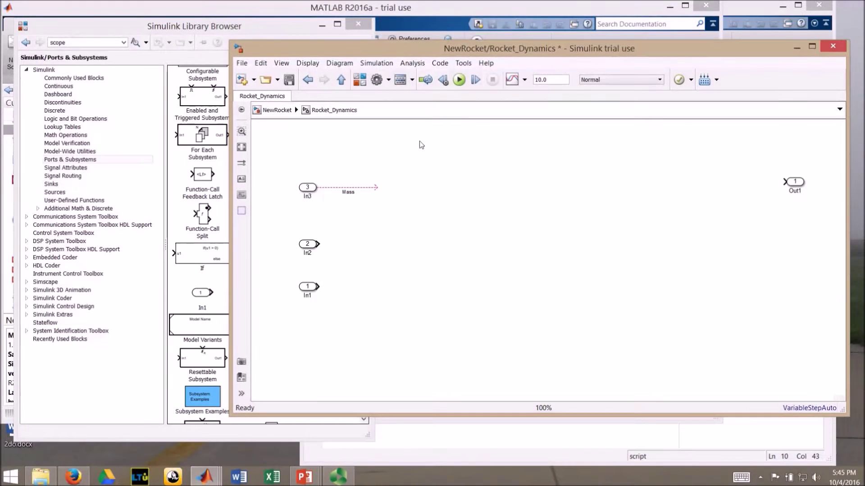
# Add a two-line note: 'Sum of forces / mass = acceleration' and 'Forces Gravity, Thrust, and drag'
pyautogui.doubleClick(358, 137)
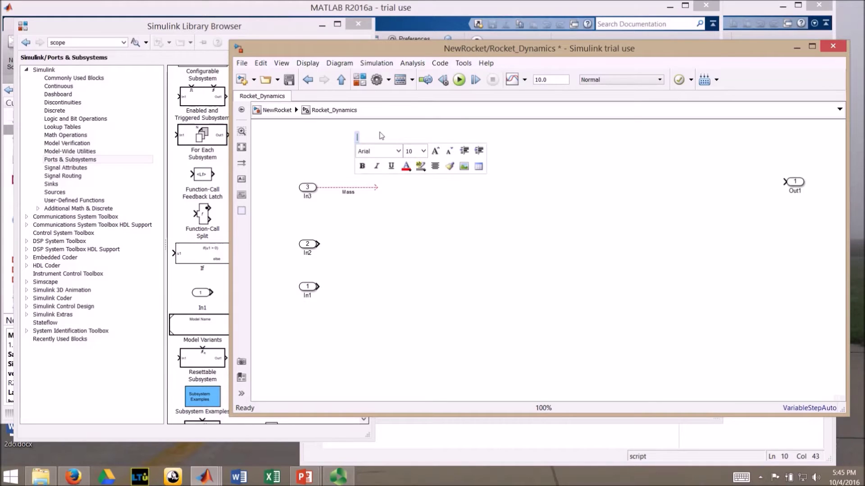
pyautogui.write('Sum of forces')
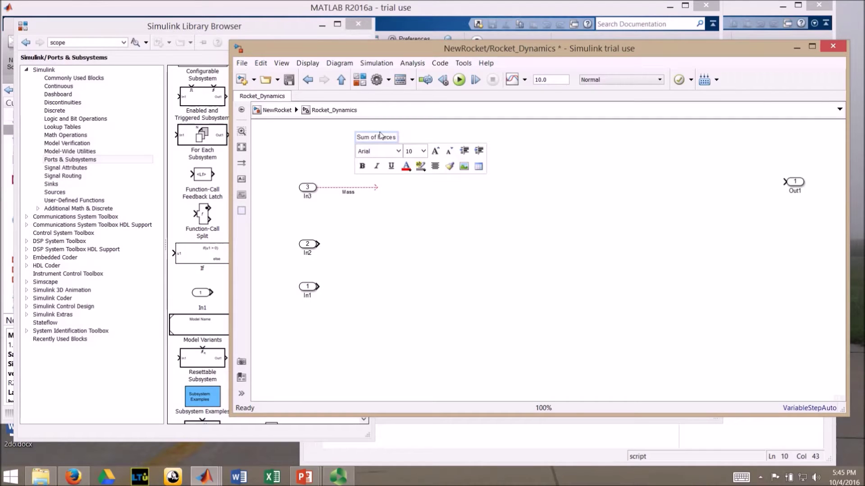
pyautogui.write(' / mass = acce')
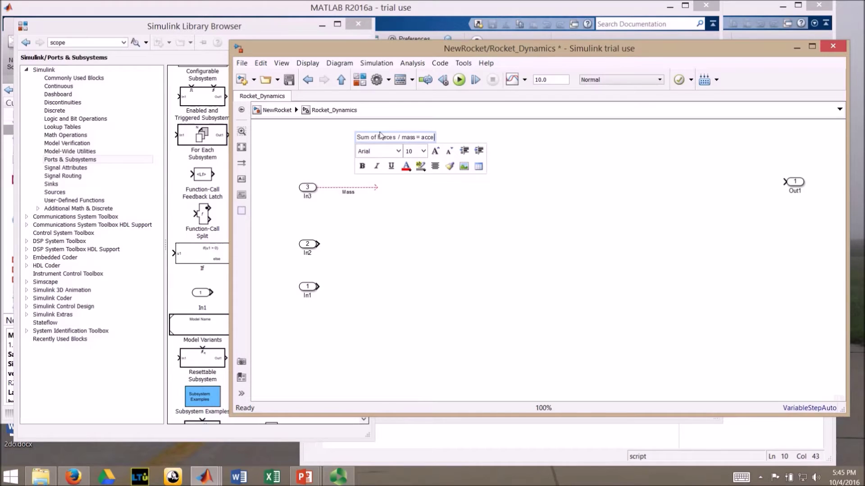
pyautogui.write('leration')
pyautogui.press('Return')
pyautogui.write('F')
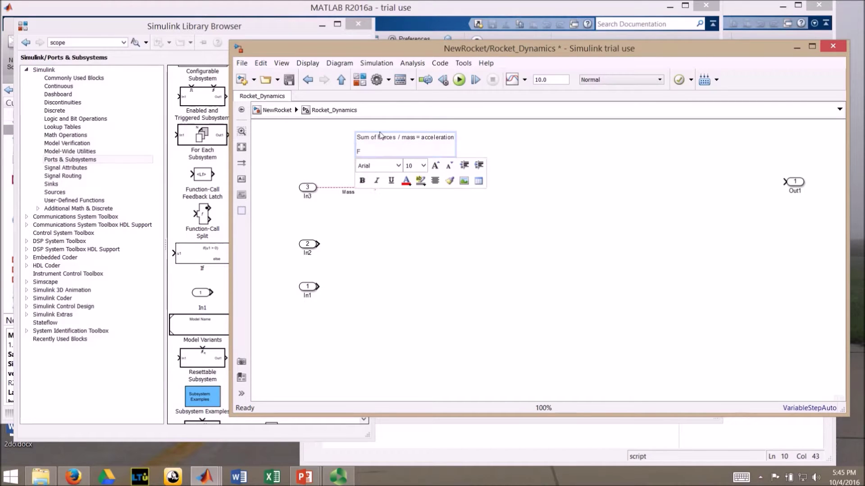
pyautogui.write('orces: Gravity')
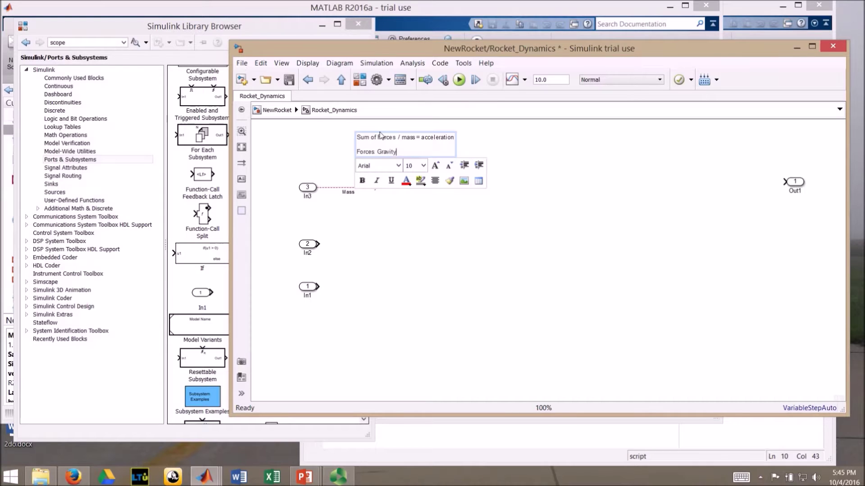
pyautogui.write(', Thrust, and drag')
pyautogui.click(443, 229)
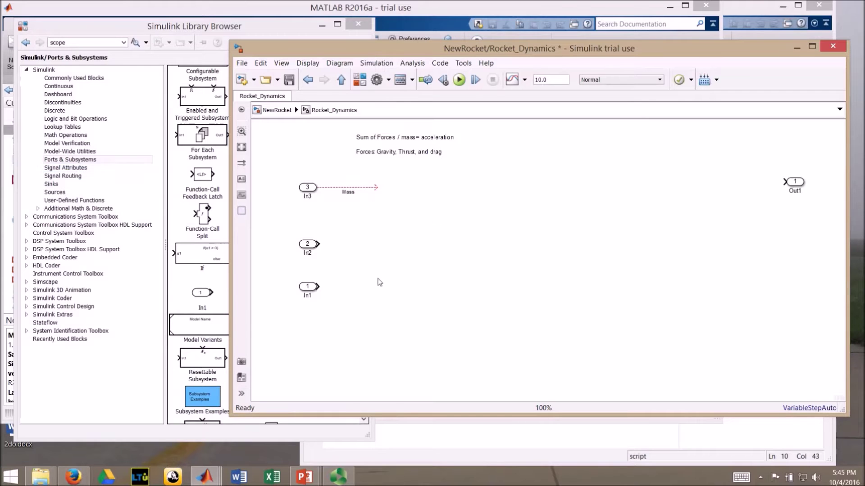
# Place a Math Operations Add block with signs -+- and enlarge it by its corner
pyautogui.click(65, 135)
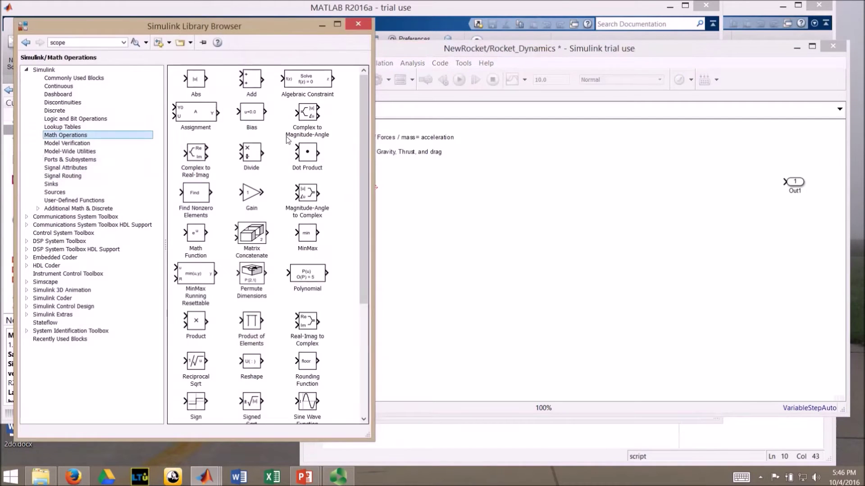
pyautogui.moveTo(251, 80); pyautogui.dragTo(444, 219)
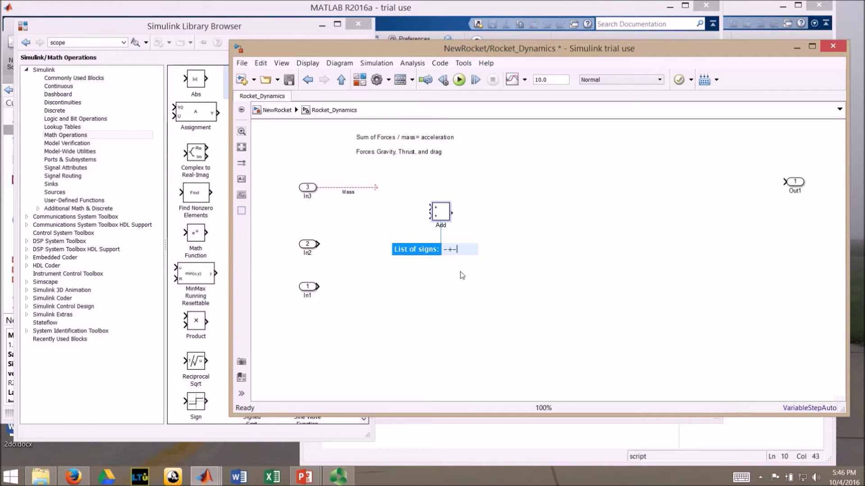
pyautogui.press('Return')
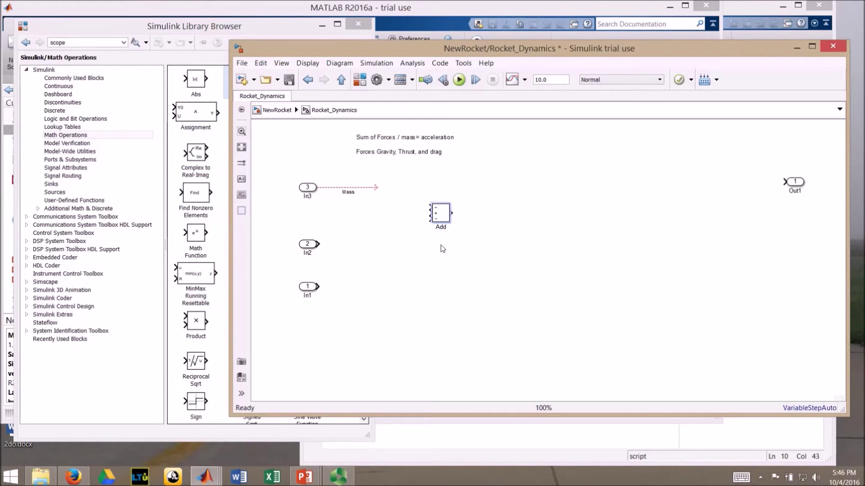
pyautogui.moveTo(448, 227)
pyautogui.moveTo(449, 223); pyautogui.dragTo(464, 267)
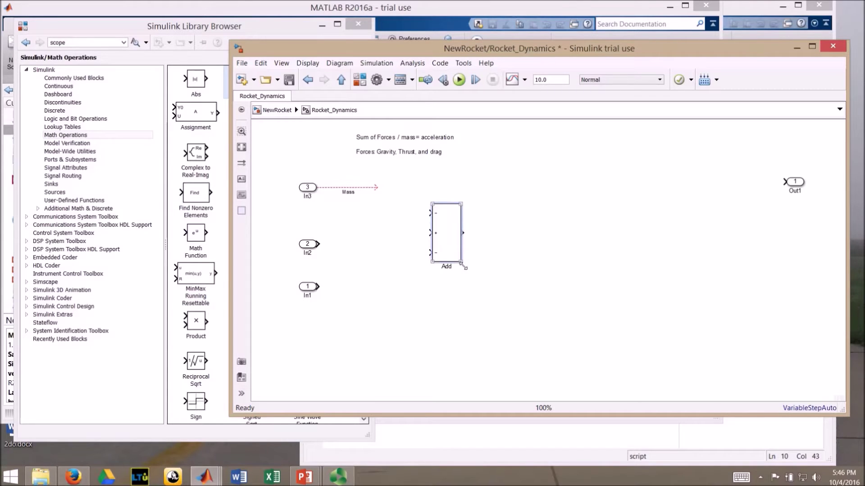
pyautogui.click(417, 276)
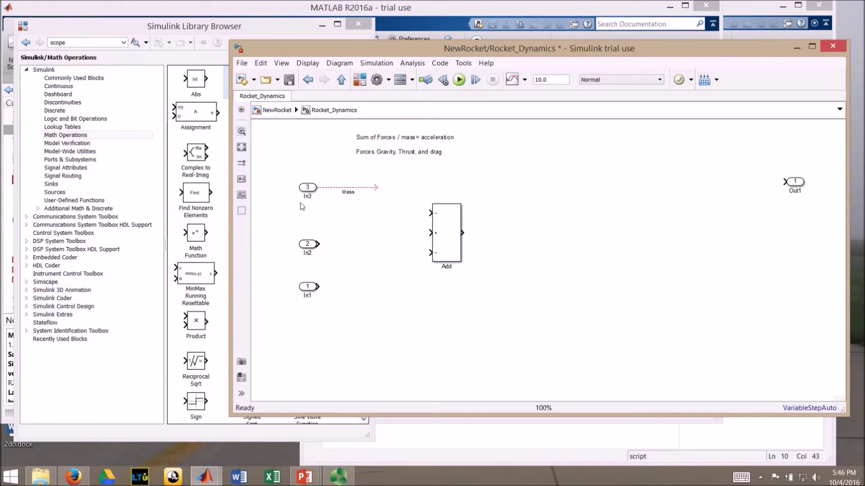
# Add a Gain block with value 9.81 beside the Add block
pyautogui.click(90, 135)
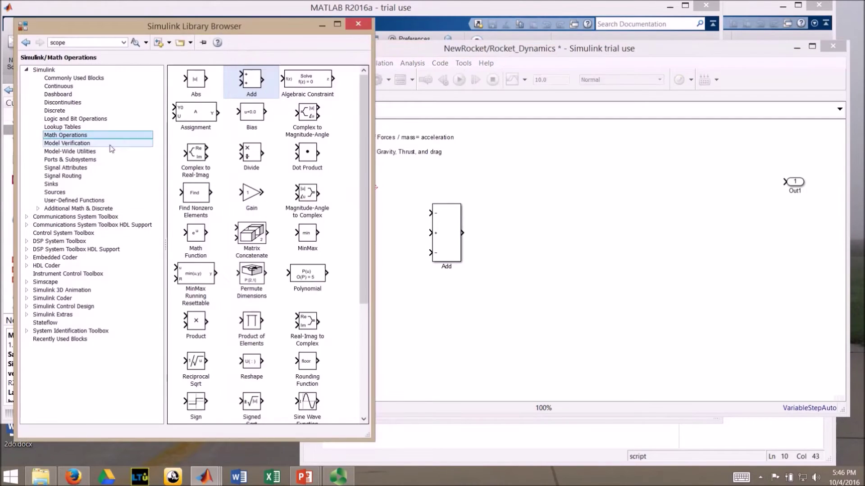
pyautogui.moveTo(246, 194); pyautogui.dragTo(388, 215)
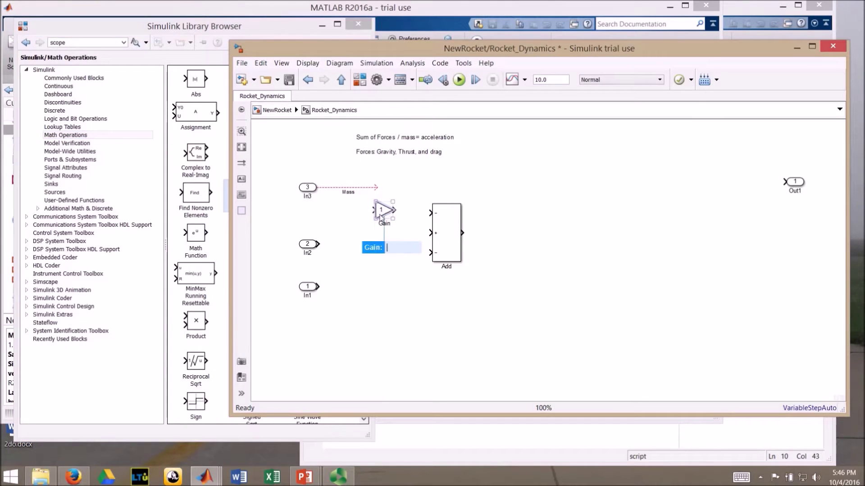
pyautogui.write('9.81')
pyautogui.press('Return')
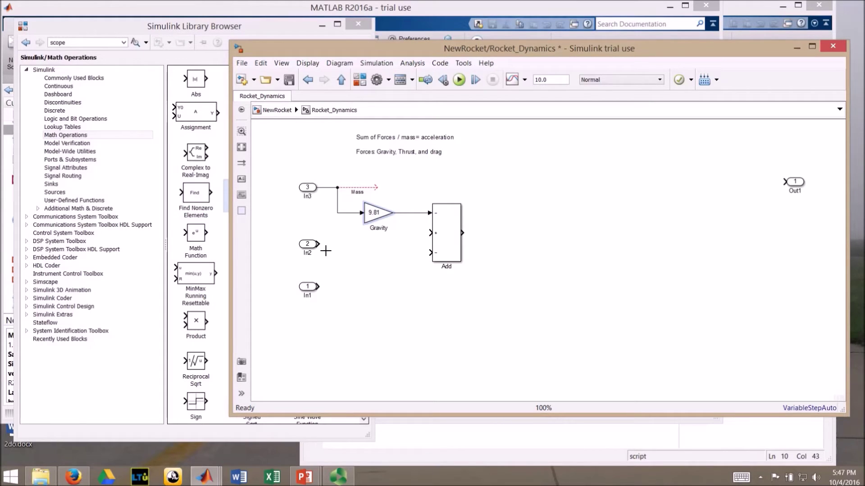
# Wire In2 and In1 into the Add block and label the In1 line Drag
pyautogui.moveTo(325, 251); pyautogui.dragTo(433, 239)
pyautogui.moveTo(318, 286); pyautogui.dragTo(431, 253)
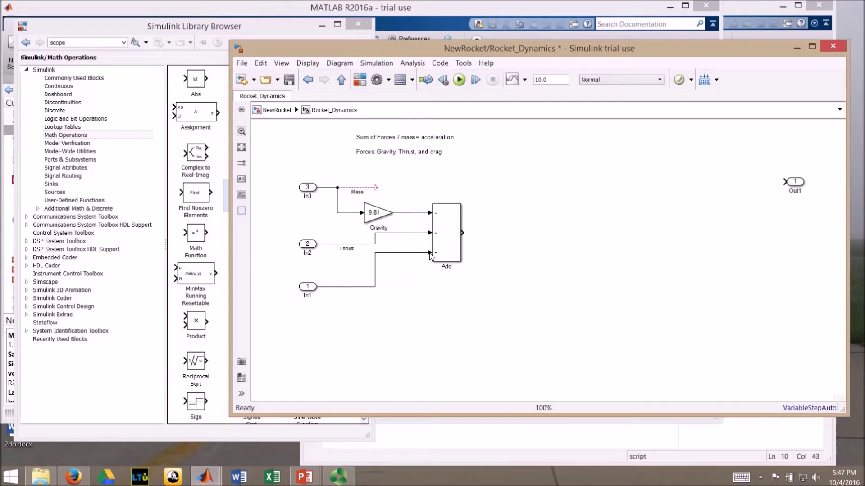
pyautogui.doubleClick(336, 290)
pyautogui.write('Drag')
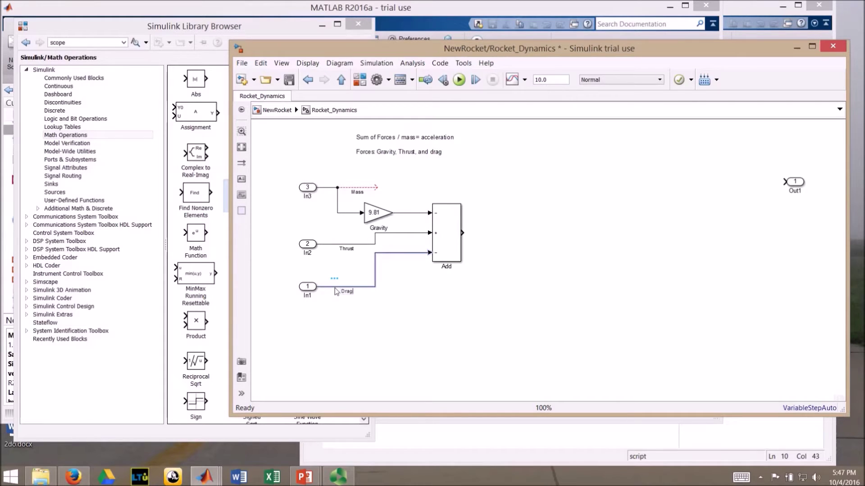
pyautogui.click(423, 290)
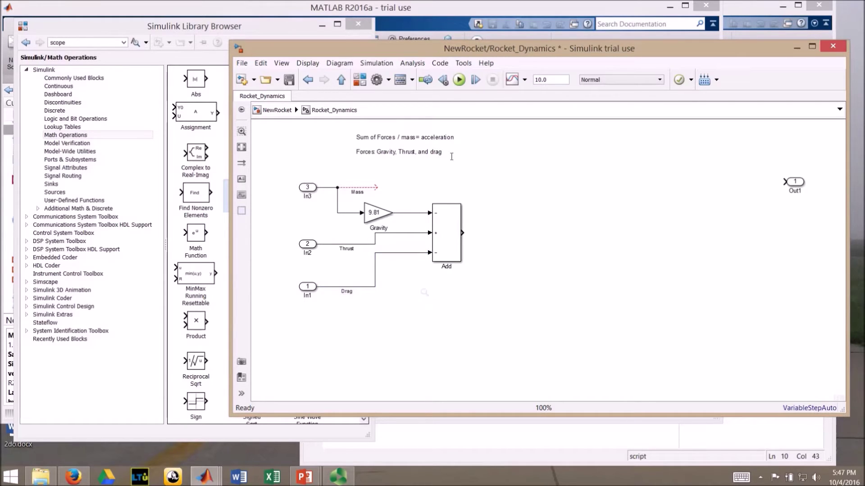
# Insert a Divide block at the end of a signal drawn from the Add output
pyautogui.click(415, 146)
pyautogui.click(428, 169)
pyautogui.moveTo(472, 240); pyautogui.dragTo(497, 233)
pyautogui.doubleClick(533, 228)
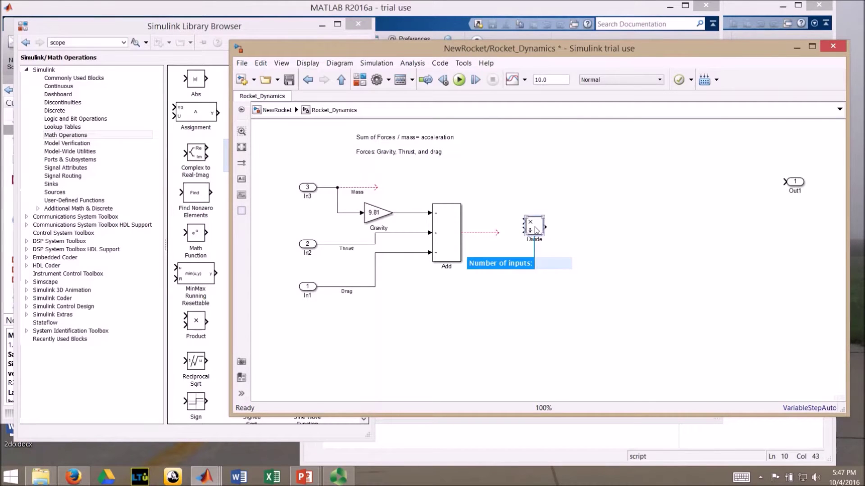
pyautogui.write('/*')
pyautogui.press('Return')
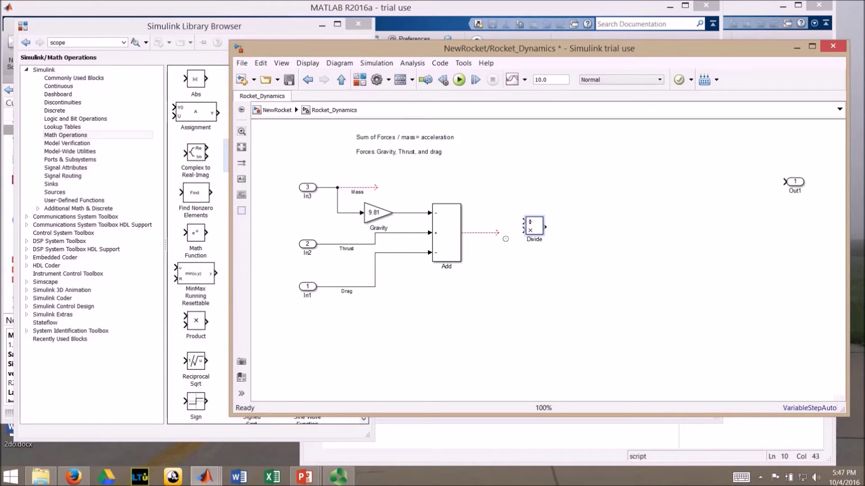
# Connect SumForces to Divide's lower input and Mass to its upper input, drawing its output
pyautogui.moveTo(505, 239); pyautogui.dragTo(531, 234)
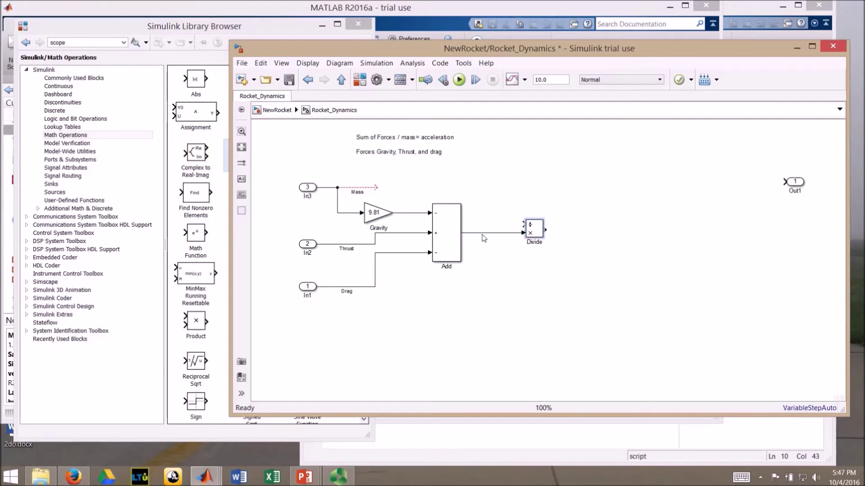
pyautogui.write('SumForces')
pyautogui.moveTo(377, 187)
pyautogui.mouseDown()
pyautogui.moveTo(505, 211)
pyautogui.moveTo(522, 229)
pyautogui.moveTo(590, 230)
pyautogui.mouseUp()
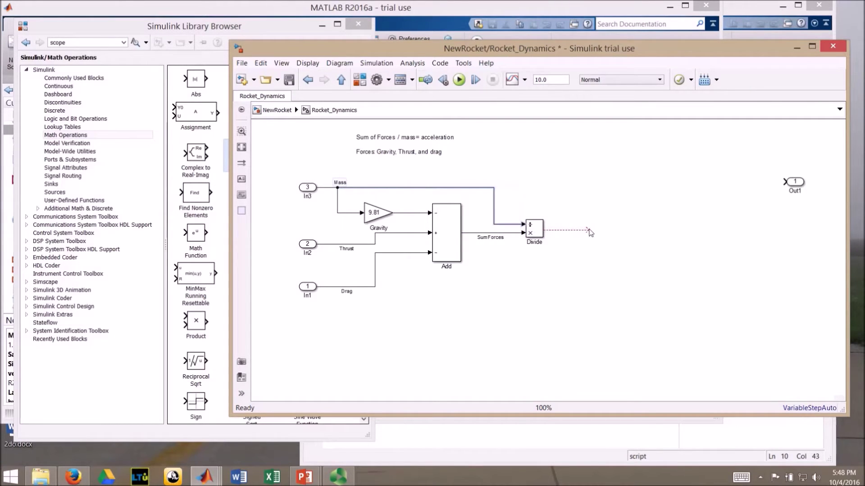
pyautogui.click(429, 152)
pyautogui.click(464, 168)
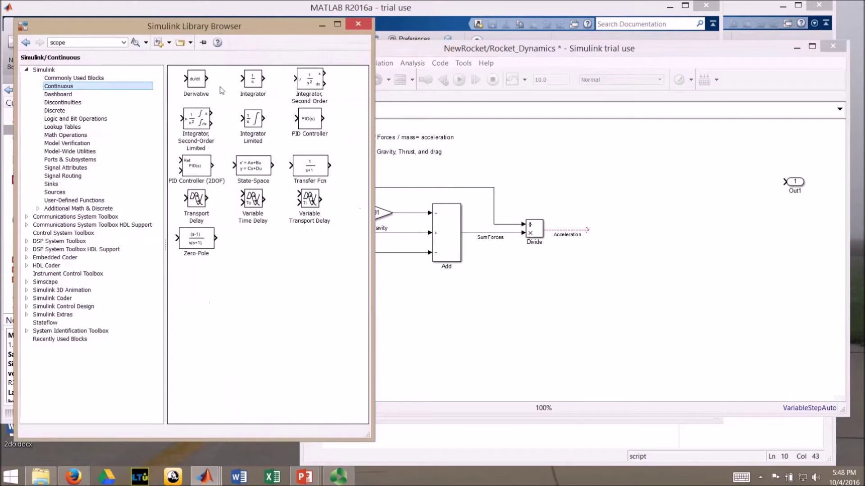
# Chain two Integrator blocks after Divide and set Integrator1's initial condition to 1.25
pyautogui.moveTo(517, 197); pyautogui.dragTo(599, 231)
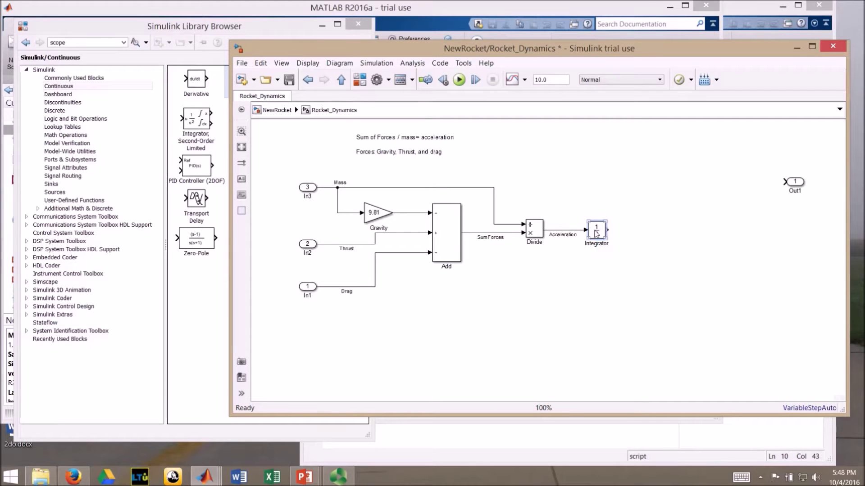
pyautogui.moveTo(596, 233); pyautogui.dragTo(651, 231)
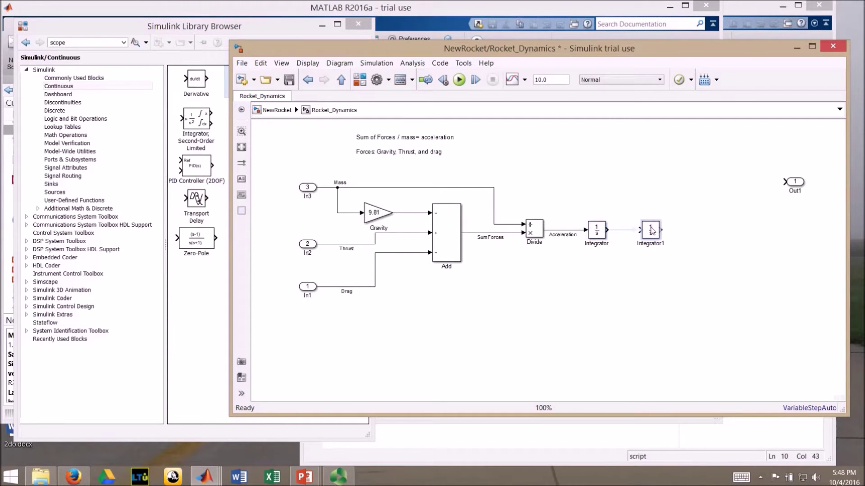
pyautogui.doubleClick(651, 231)
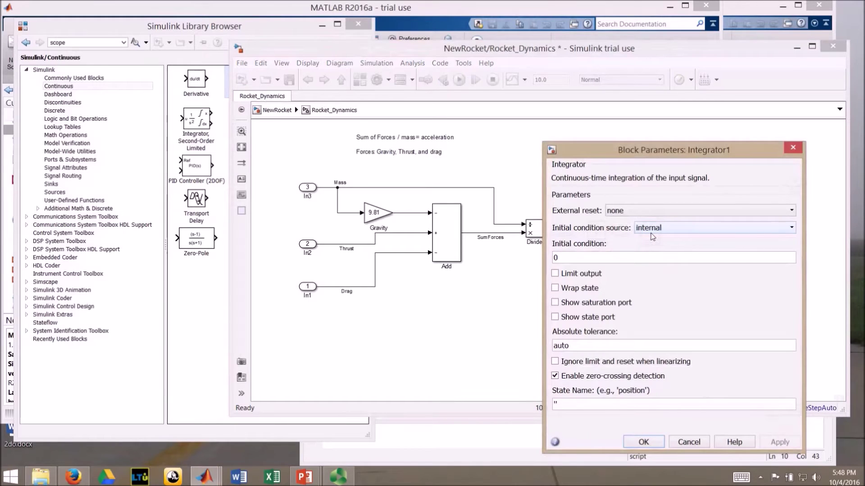
pyautogui.doubleClick(572, 259)
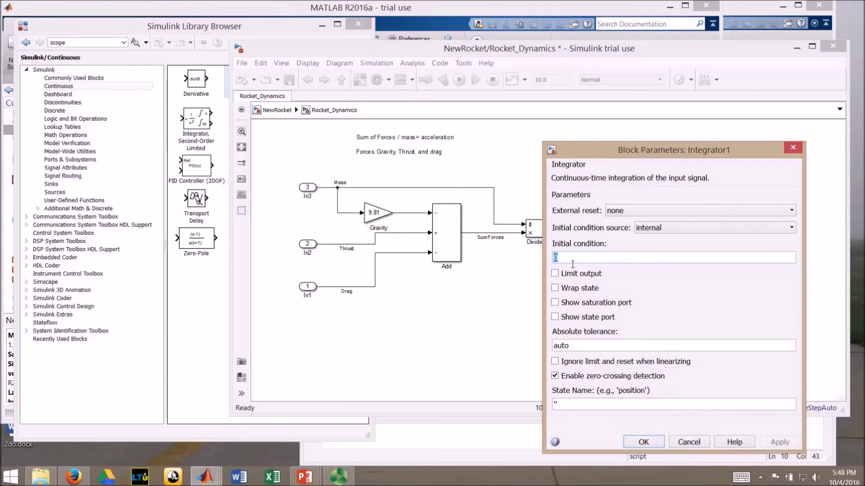
pyautogui.write('1.2')
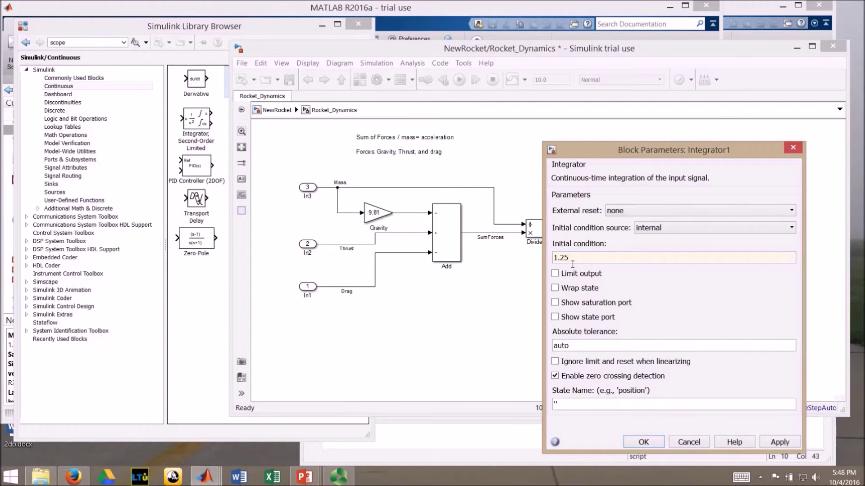
pyautogui.write('5')
pyautogui.click(643, 442)
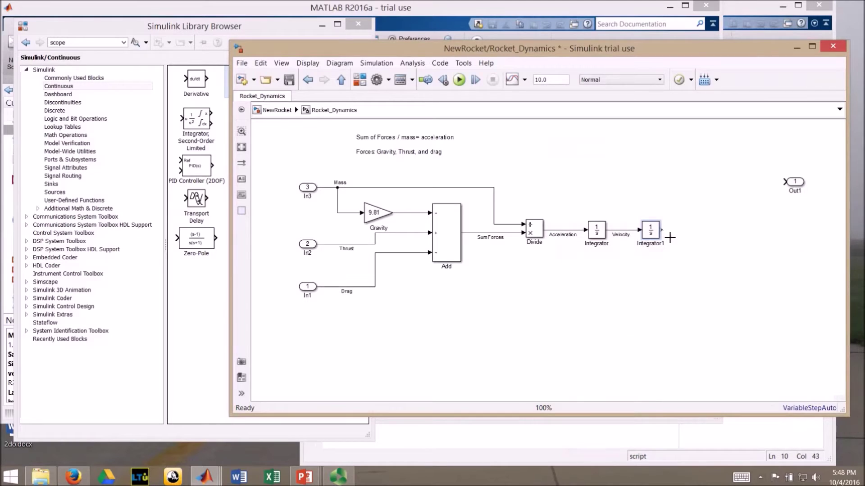
# Label Integrator1's output Altutude and wire Altutude, Velocity, Acceleration to Out2, Out1, Out3
pyautogui.moveTo(664, 233); pyautogui.dragTo(684, 233)
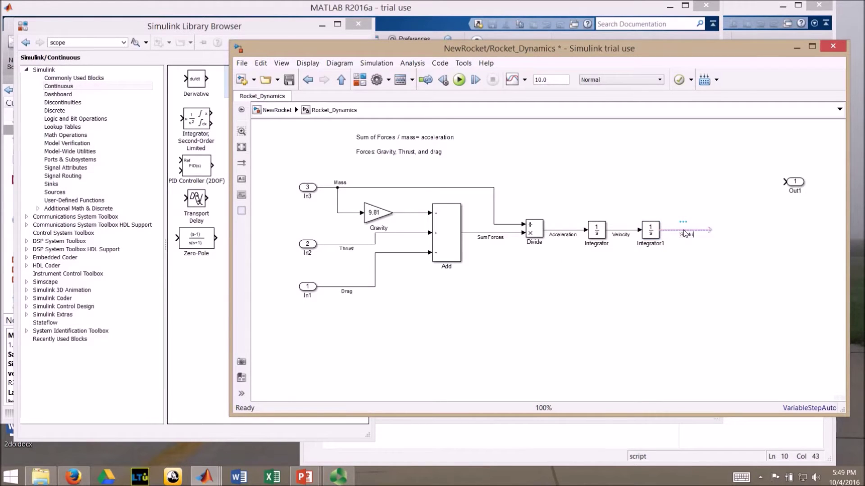
pyautogui.write('tude')
pyautogui.moveTo(795, 182); pyautogui.dragTo(793, 231)
pyautogui.moveTo(717, 235); pyautogui.dragTo(796, 242)
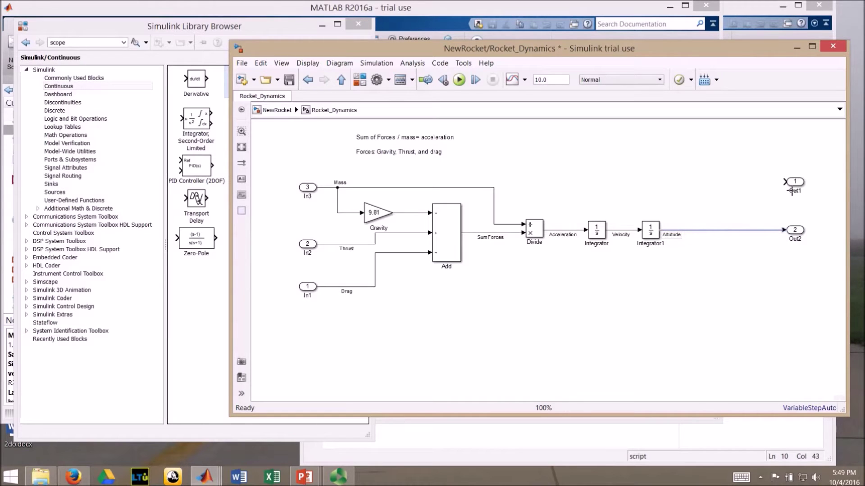
pyautogui.moveTo(786, 182)
pyautogui.mouseDown()
pyautogui.moveTo(625, 219)
pyautogui.moveTo(624, 230)
pyautogui.mouseUp()
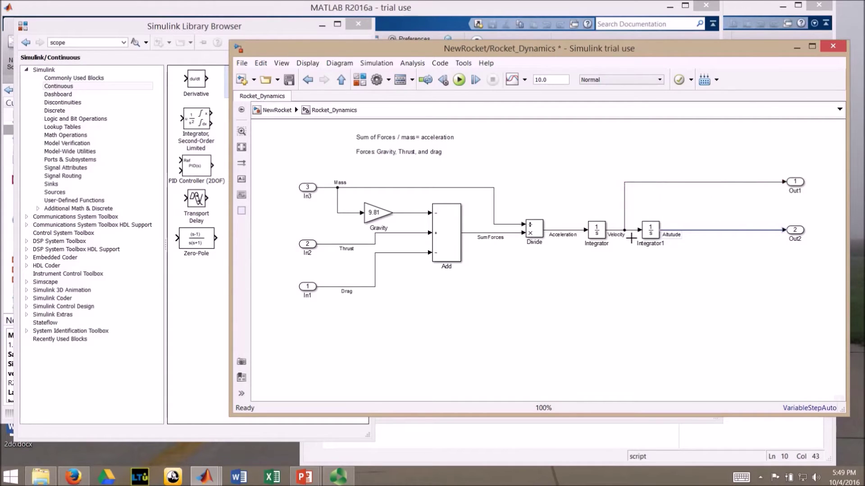
pyautogui.moveTo(795, 182)
pyautogui.mouseDown()
pyautogui.moveTo(795, 171)
pyautogui.moveTo(721, 177)
pyautogui.moveTo(795, 145)
pyautogui.moveTo(795, 154)
pyautogui.moveTo(595, 197)
pyautogui.moveTo(561, 229)
pyautogui.mouseUp()
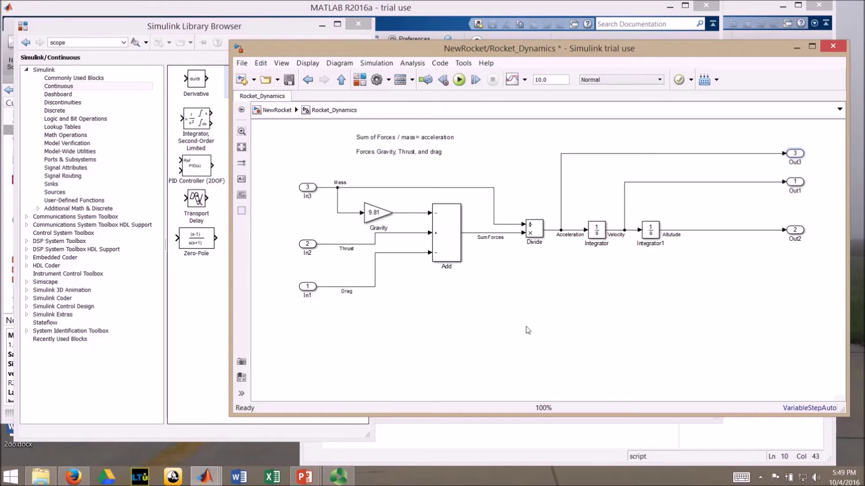
# At the NewRocket top level, connect Engine Thrust to Rocket_Dynamics In2 with a straight line
pyautogui.press('Escape')
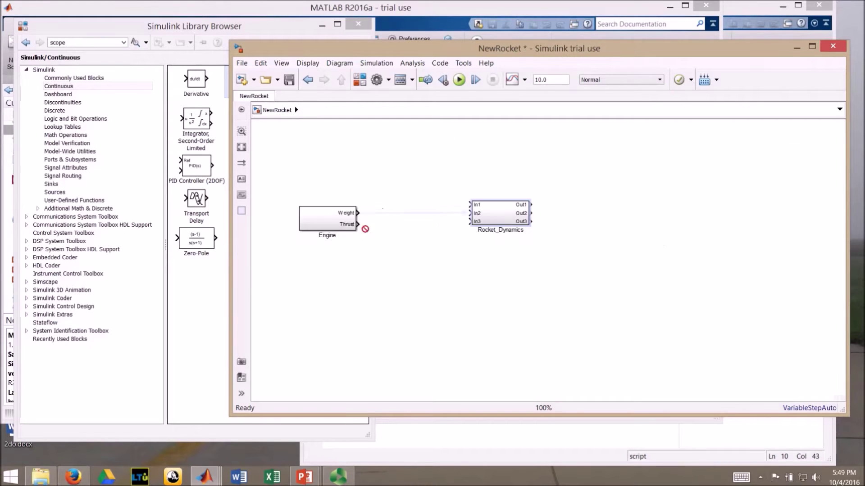
pyautogui.moveTo(357, 223)
pyautogui.mouseDown()
pyautogui.moveTo(457, 222)
pyautogui.moveTo(471, 214)
pyautogui.mouseUp()
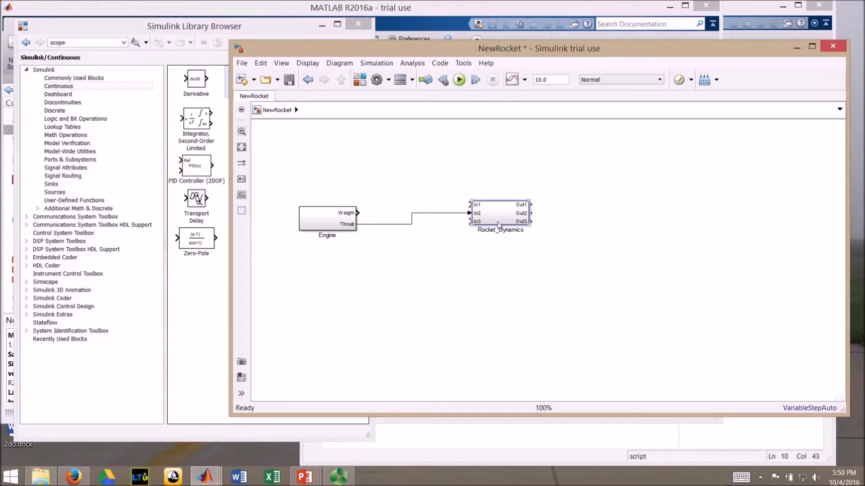
pyautogui.moveTo(498, 223); pyautogui.dragTo(499, 235)
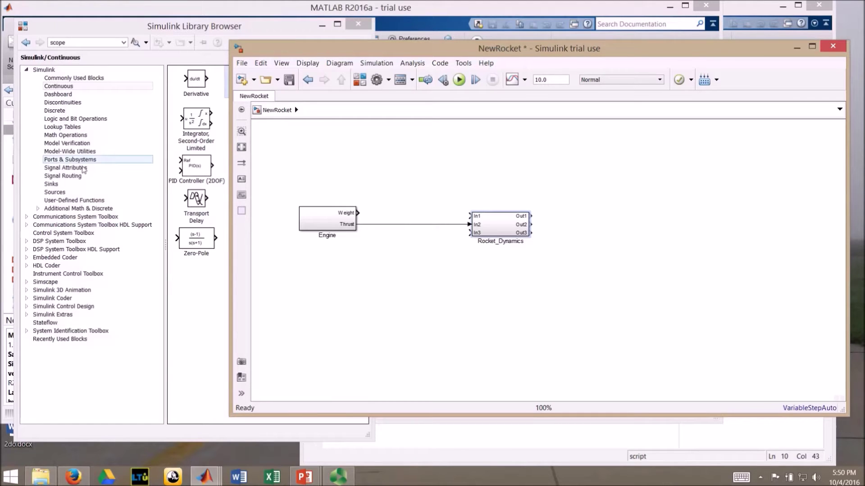
# Add a Constant block from Sources above the Engine and name it RocketMTweight
pyautogui.click(54, 192)
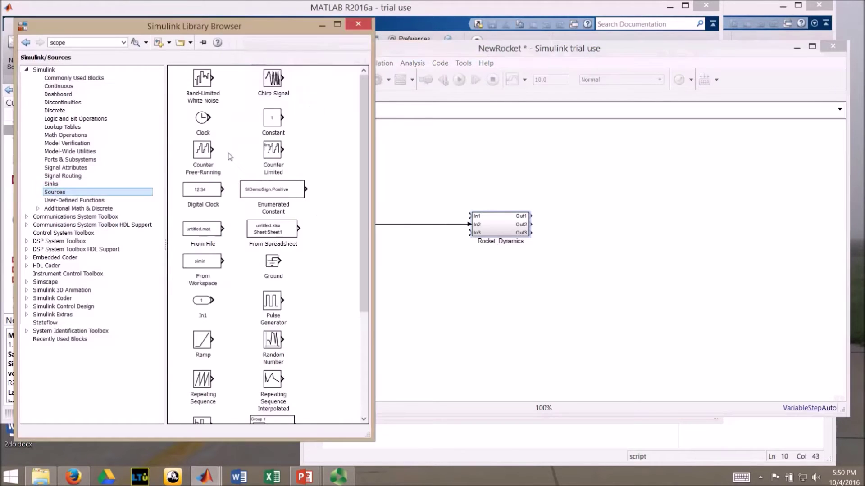
pyautogui.click(286, 133)
pyautogui.moveTo(349, 149); pyautogui.dragTo(328, 150)
pyautogui.doubleClick(328, 163)
pyautogui.write('Rocket')
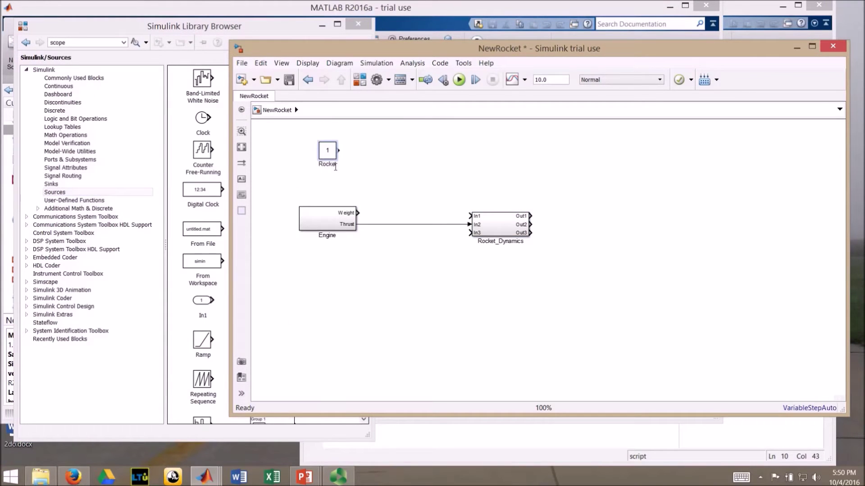
pyautogui.write('MTweight')
# Add an Add block fed by the constant, renaming the constant RocketMTmass
pyautogui.click(325, 153)
pyautogui.click(66, 135)
pyautogui.moveTo(251, 81); pyautogui.dragTo(408, 181)
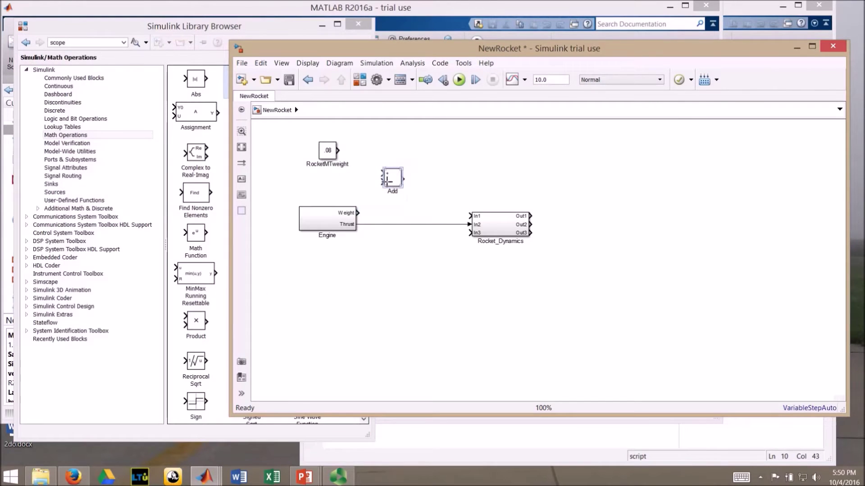
pyautogui.moveTo(347, 159); pyautogui.dragTo(385, 179)
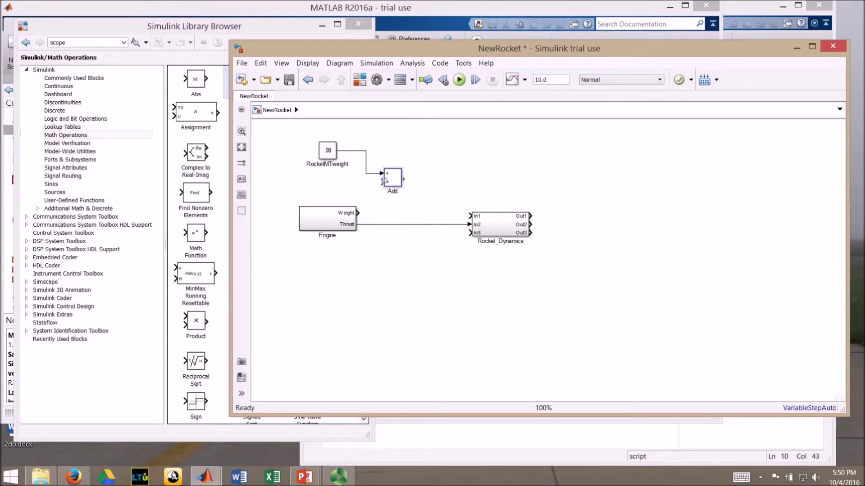
pyautogui.click(351, 167)
pyautogui.press('BackSpace')
pyautogui.press('BackSpace')
pyautogui.press('BackSpace')
pyautogui.press('BackSpace')
pyautogui.press('BackSpace')
pyautogui.press('BackSpace')
pyautogui.write('mass')
# Wire Engine Weight into the Add block and its TotalMass output into Rocket_Dynamics In1
pyautogui.moveTo(382, 182); pyautogui.dragTo(359, 213)
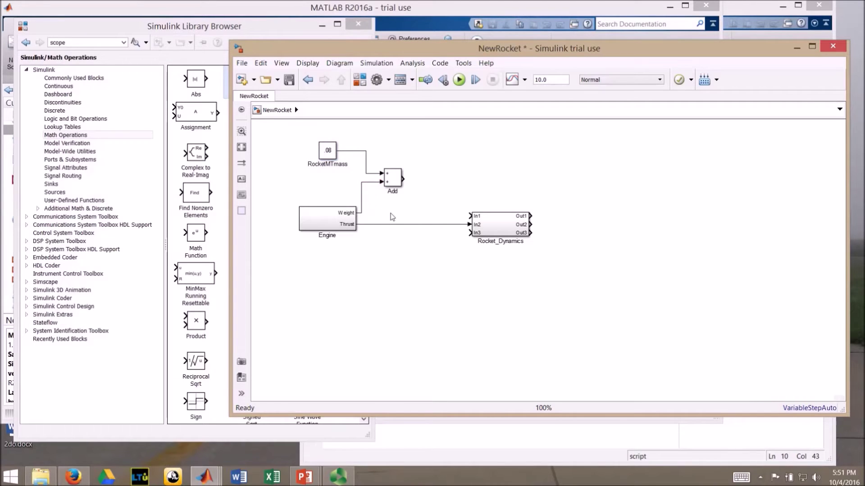
pyautogui.moveTo(405, 179); pyautogui.dragTo(471, 217)
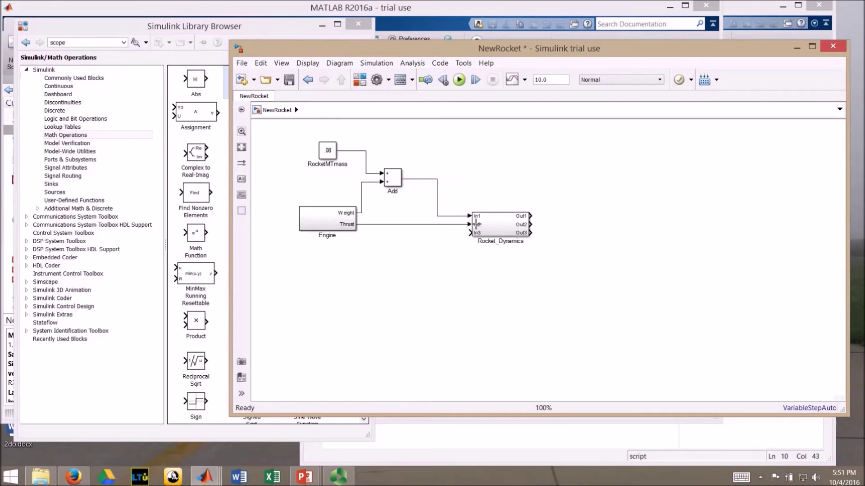
pyautogui.click(414, 179)
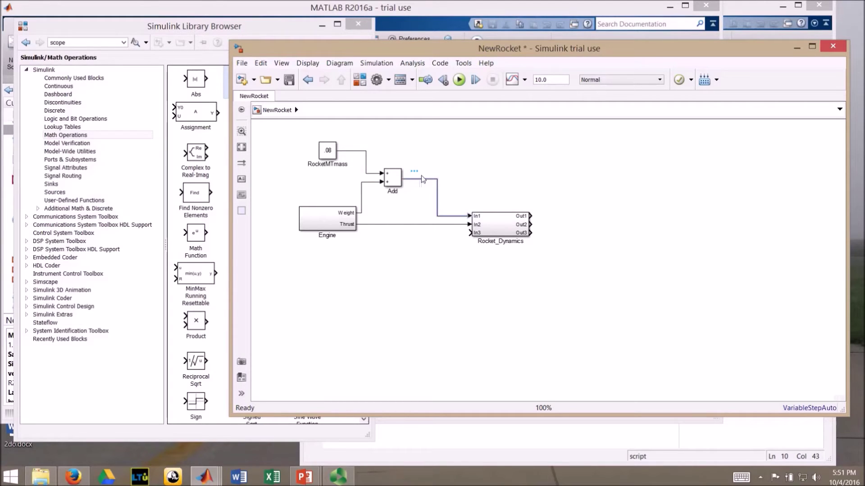
pyautogui.write('TotalMass')
pyautogui.click(387, 224)
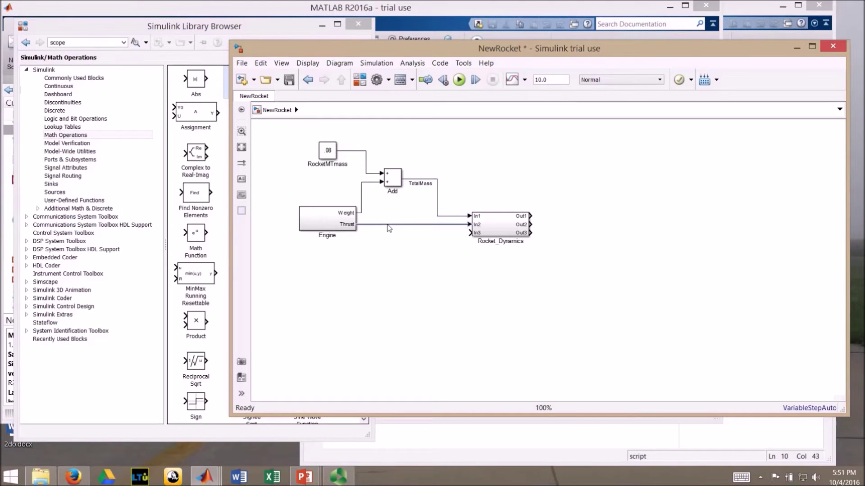
# Label the Thrust line <> to show the propagated Thrust_N name
pyautogui.doubleClick(389, 228)
pyautogui.write('<>')
pyautogui.click(441, 273)
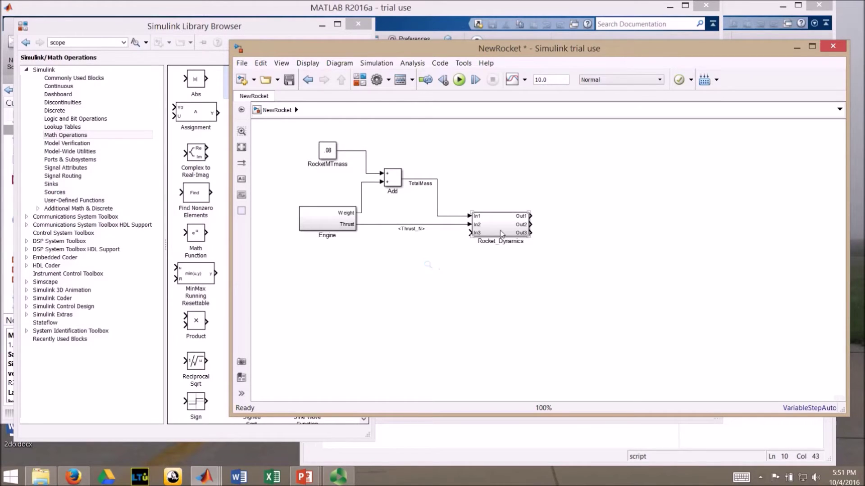
# Inside Rocket_Dynamics, set the Thrust, Mass and Drag line labels to propagated <> names
pyautogui.doubleClick(498, 227)
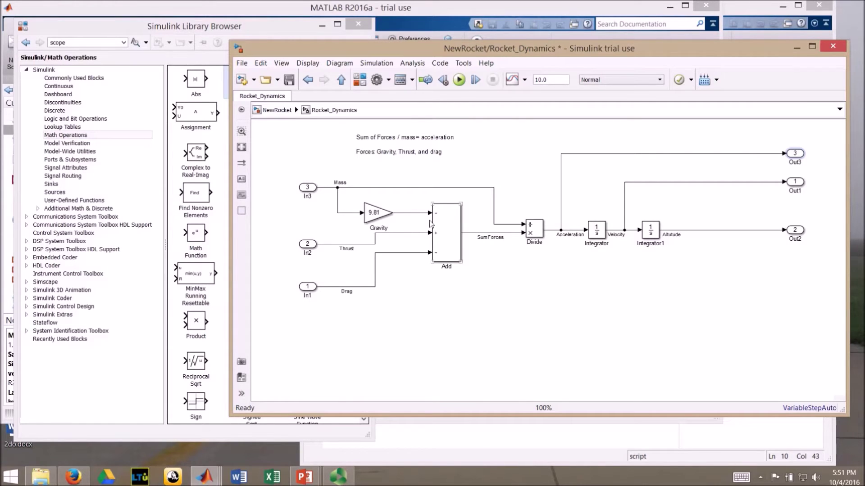
pyautogui.doubleClick(351, 251)
pyautogui.press('BackSpace')
pyautogui.click(418, 266)
pyautogui.doubleClick(340, 183)
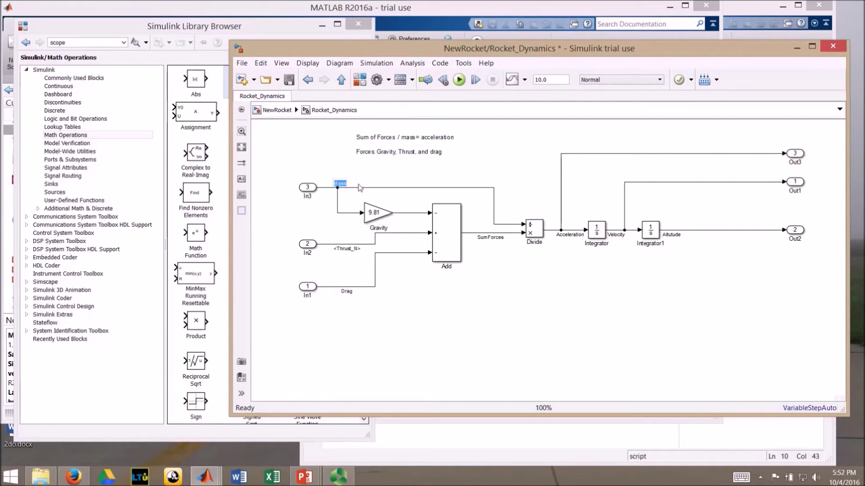
pyautogui.write('<>')
pyautogui.click(495, 164)
pyautogui.doubleClick(355, 299)
pyautogui.write('<>')
pyautogui.click(487, 351)
# Rename inports In1, In2, In3 to Drag, Thrust and Mass, then return to NewRocket
pyautogui.click(314, 298)
pyautogui.doubleClick(314, 297)
pyautogui.write('Drag')
pyautogui.doubleClick(310, 253)
pyautogui.write('Thrust')
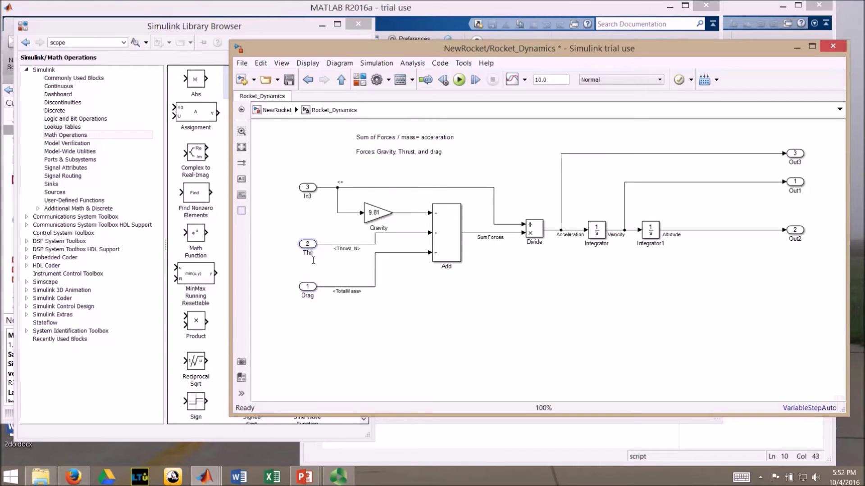
pyautogui.doubleClick(309, 197)
pyautogui.write('Mass')
pyautogui.click(368, 363)
pyautogui.click(317, 290)
pyautogui.click(289, 217)
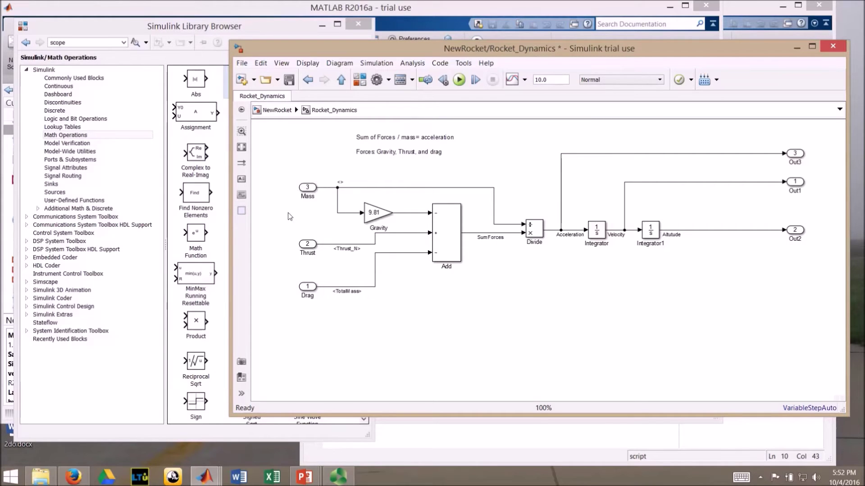
pyautogui.click(341, 80)
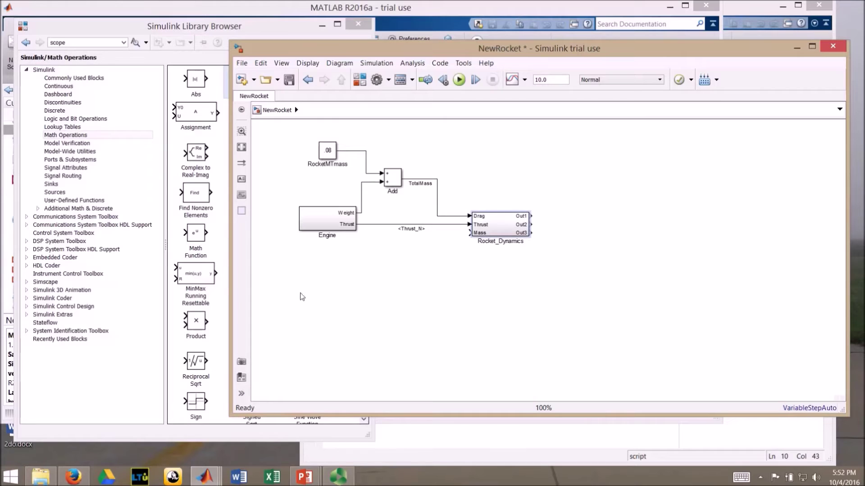
# Open Rocket_Dynamics and inspect the <TotalMass> signal feeding the Drag inport
pyautogui.doubleClick(498, 230)
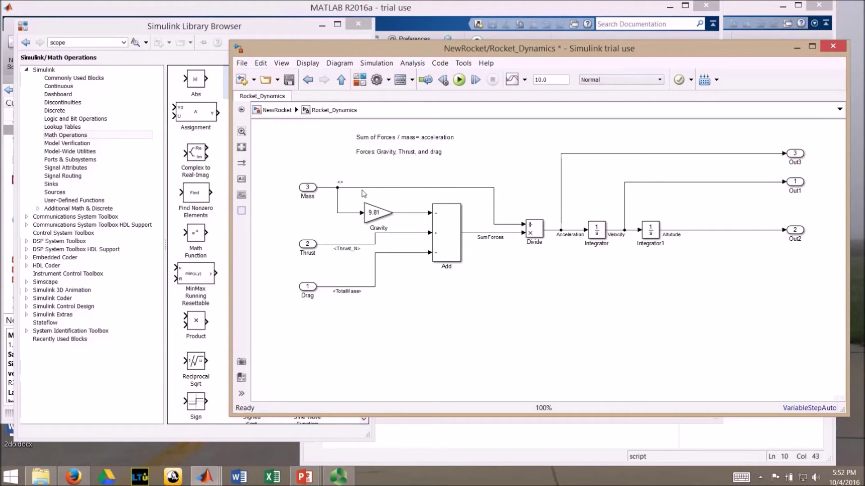
pyautogui.click(361, 286)
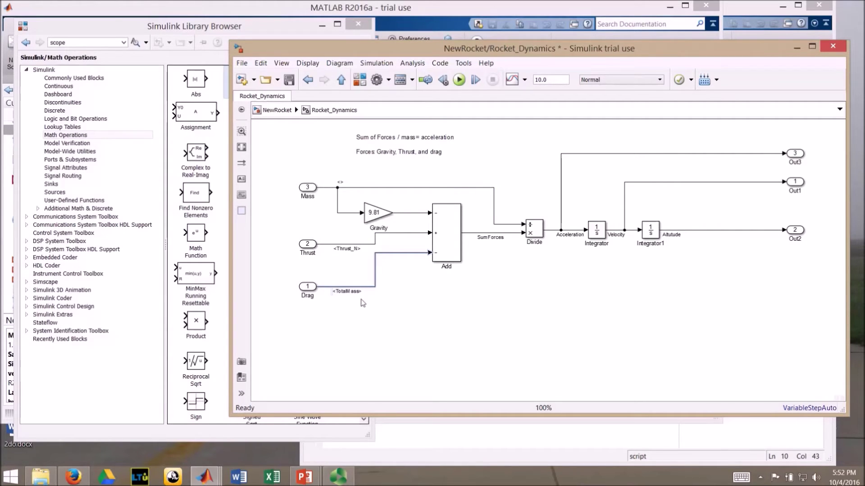
pyautogui.click(365, 308)
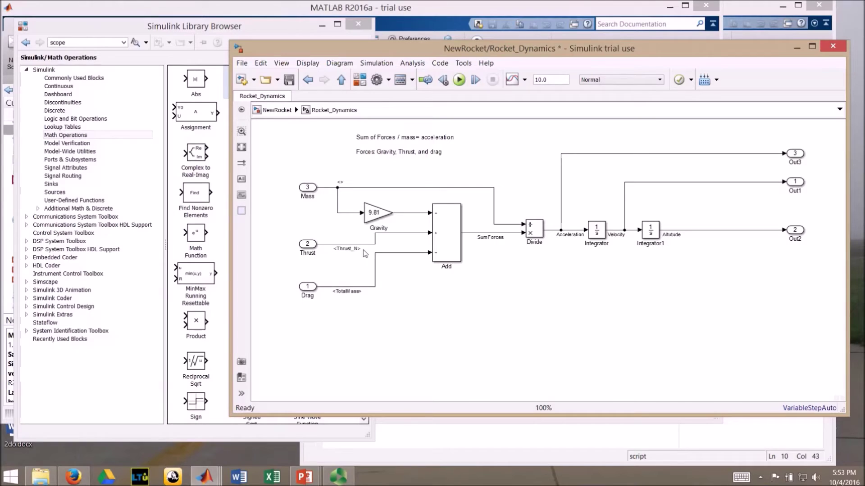
pyautogui.click(350, 293)
pyautogui.click(314, 295)
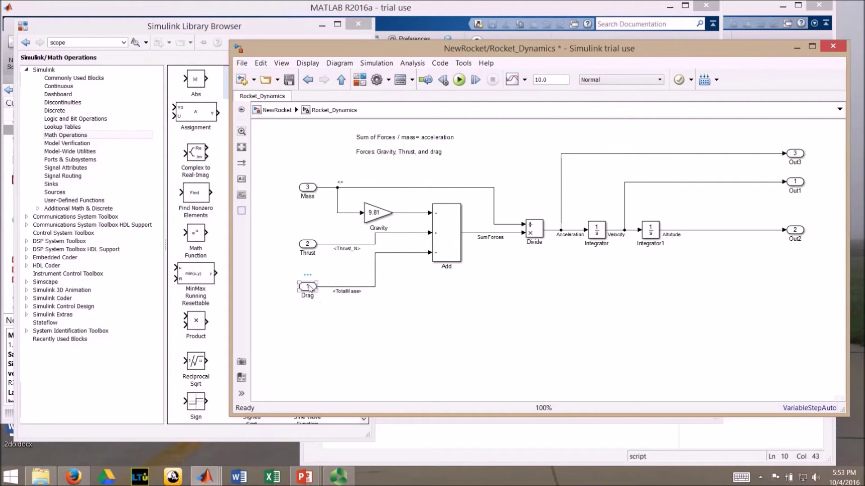
# Set the Drag inport's port number to 3
pyautogui.doubleClick(310, 288)
pyautogui.write('3')
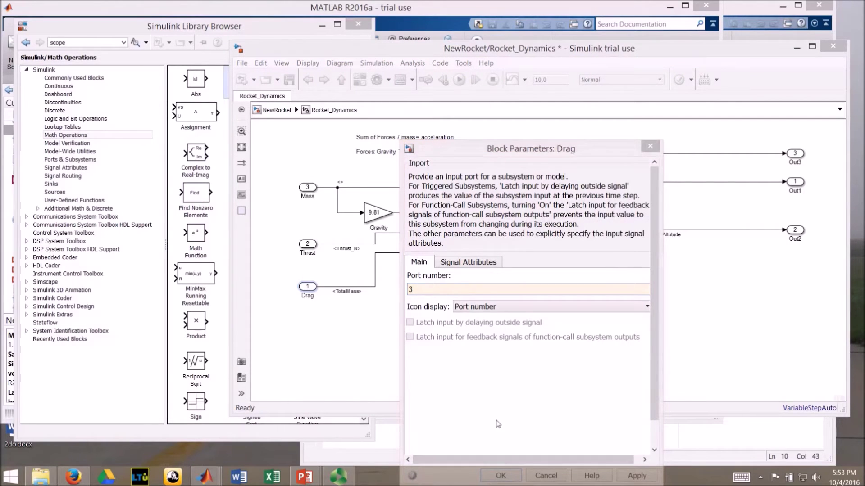
pyautogui.moveTo(537, 148); pyautogui.dragTo(530, 118)
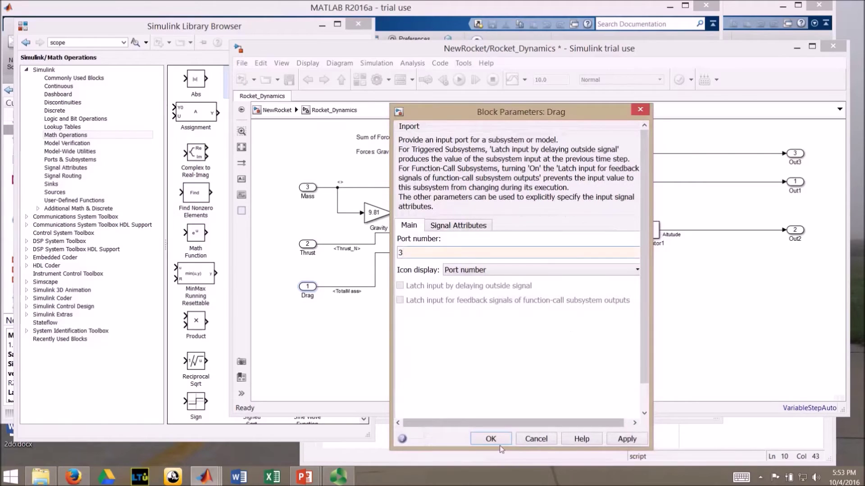
pyautogui.click(493, 446)
# Set the Thrust inport's port number to 2
pyautogui.click(308, 247)
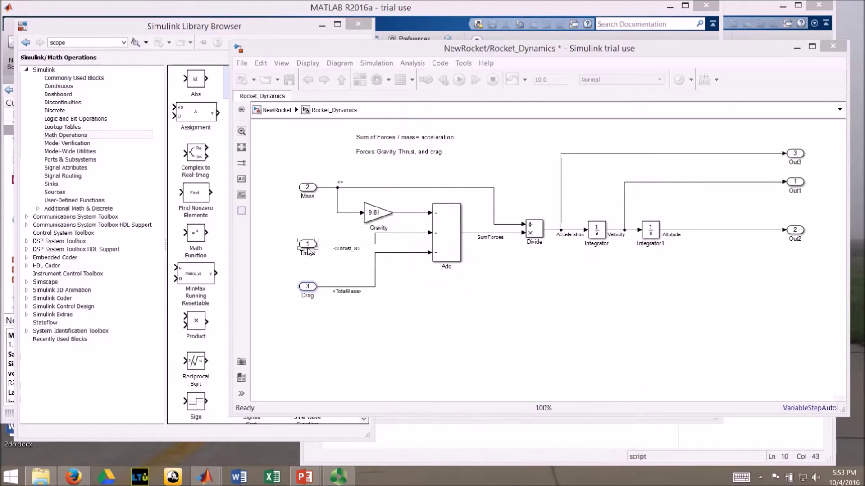
pyautogui.doubleClick(308, 245)
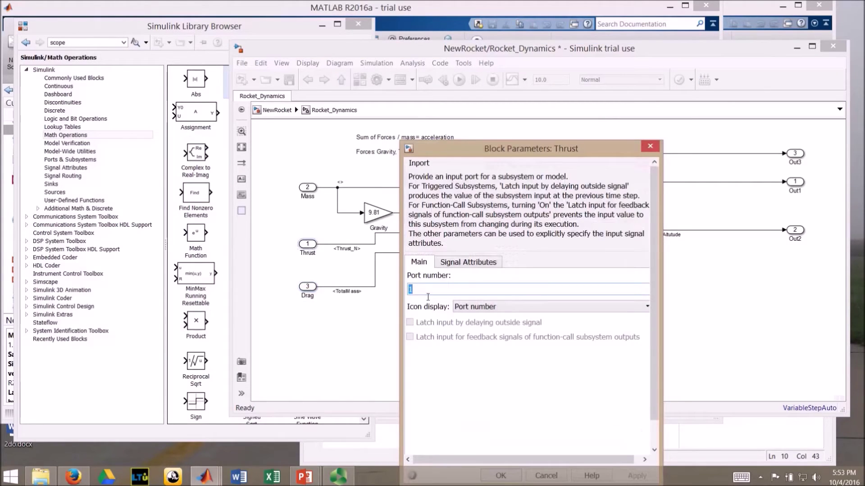
pyautogui.write('2')
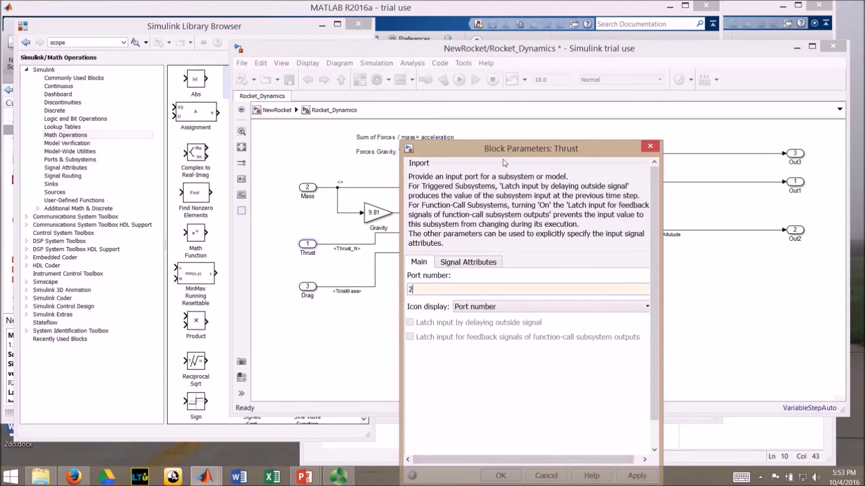
pyautogui.moveTo(498, 156); pyautogui.dragTo(483, 113)
pyautogui.click(485, 431)
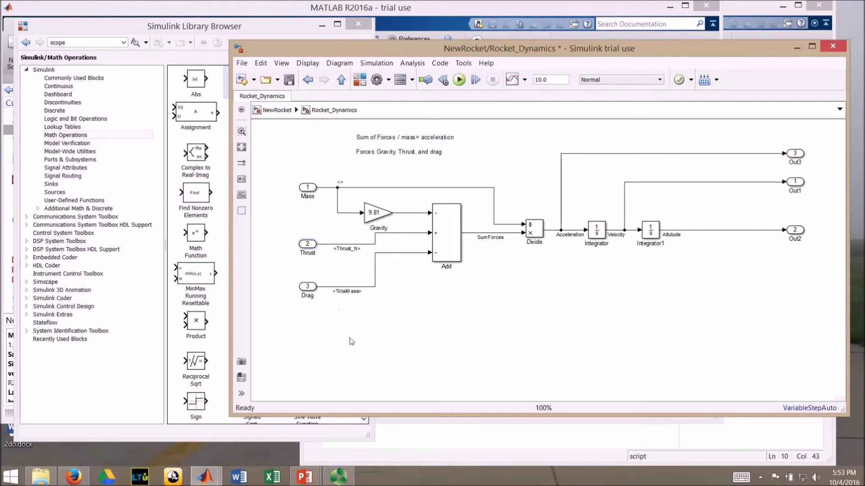
# At the top level, replace the TotalMass line into Drag with an Add-to-Mass connection
pyautogui.click(341, 81)
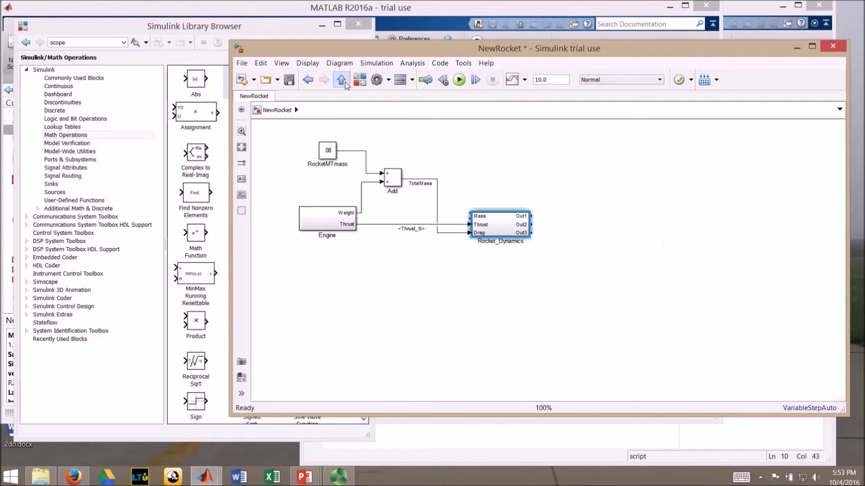
pyautogui.click(450, 232)
pyautogui.press('Delete')
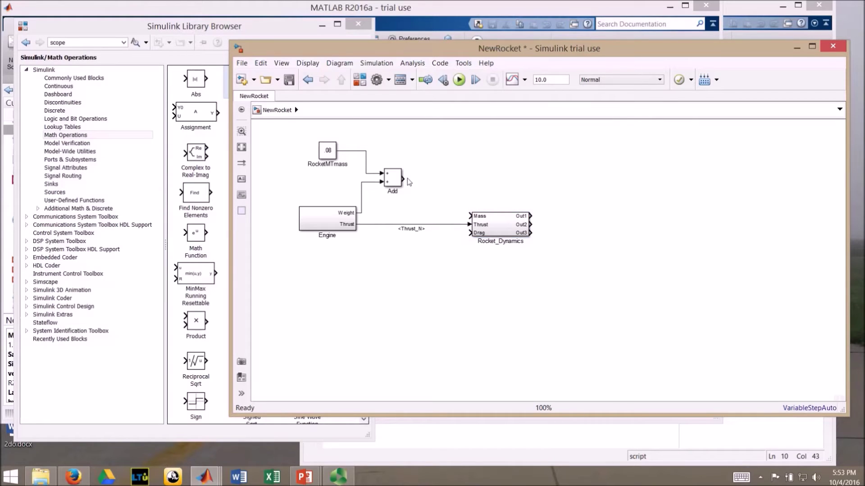
pyautogui.moveTo(411, 184)
pyautogui.mouseDown()
pyautogui.moveTo(450, 216)
pyautogui.moveTo(471, 217)
pyautogui.mouseUp()
# Update the diagram, then start a new unconnected line from the Drag input
pyautogui.doubleClick(503, 229)
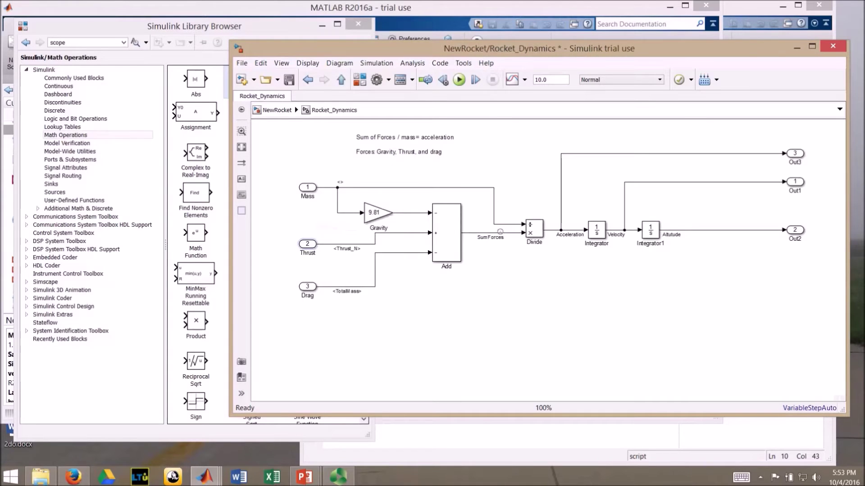
pyautogui.click(376, 63)
pyautogui.click(387, 71)
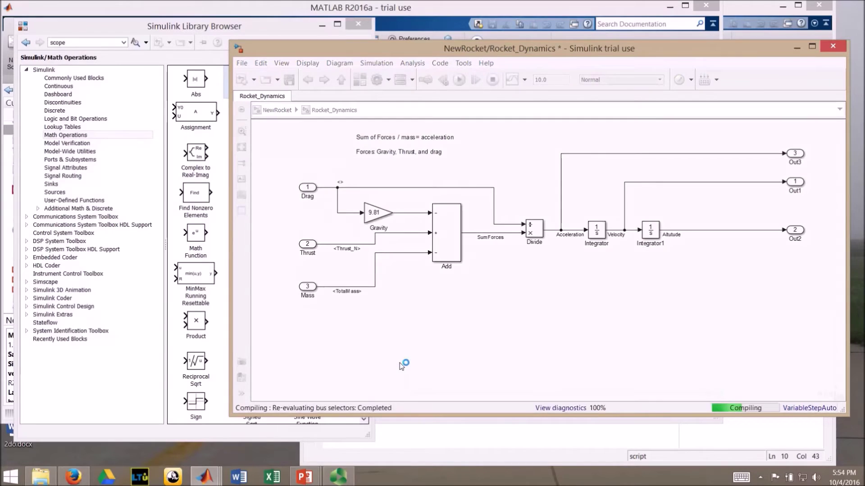
pyautogui.press('Escape')
pyautogui.moveTo(469, 233); pyautogui.dragTo(447, 302)
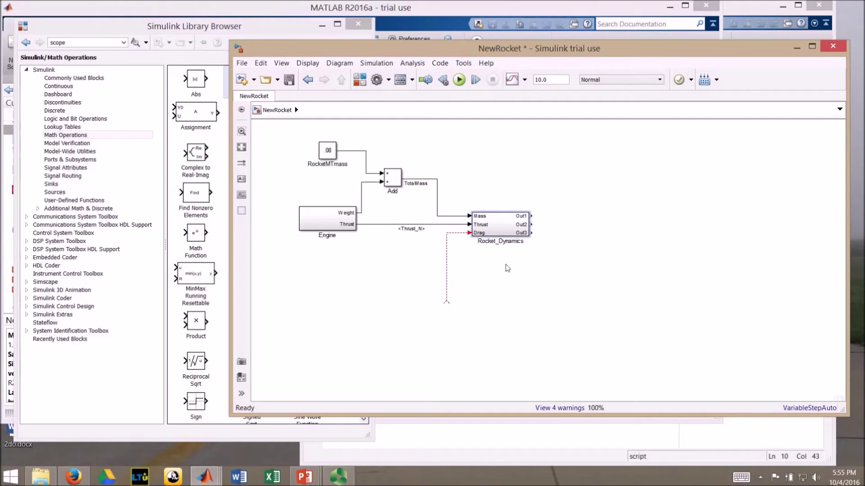
# Rename the Rocket_Dynamics outports to 'Acceleraton', 'Velocity' and 'Altitude'
pyautogui.doubleClick(509, 232)
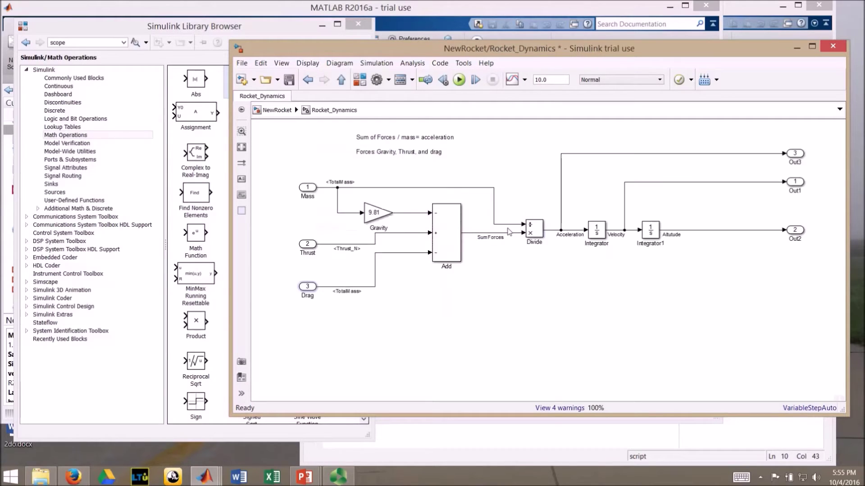
pyautogui.doubleClick(795, 162)
pyautogui.write('Acceleraton')
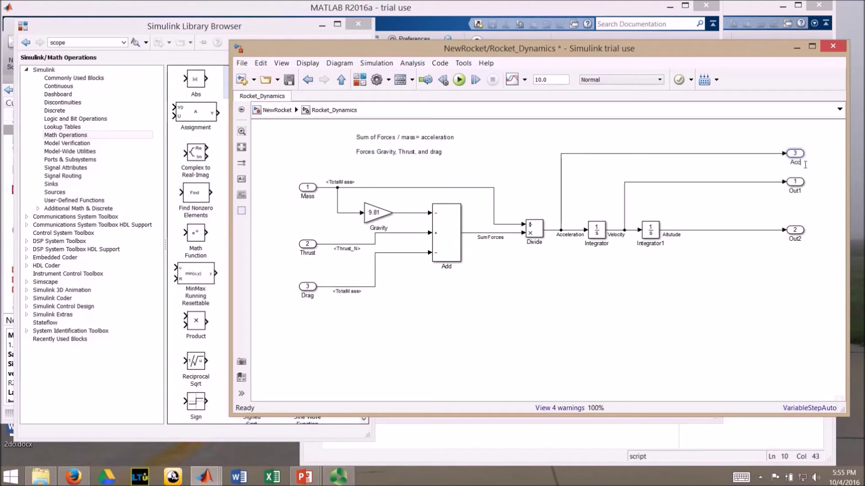
pyautogui.doubleClick(796, 191)
pyautogui.write('Vel')
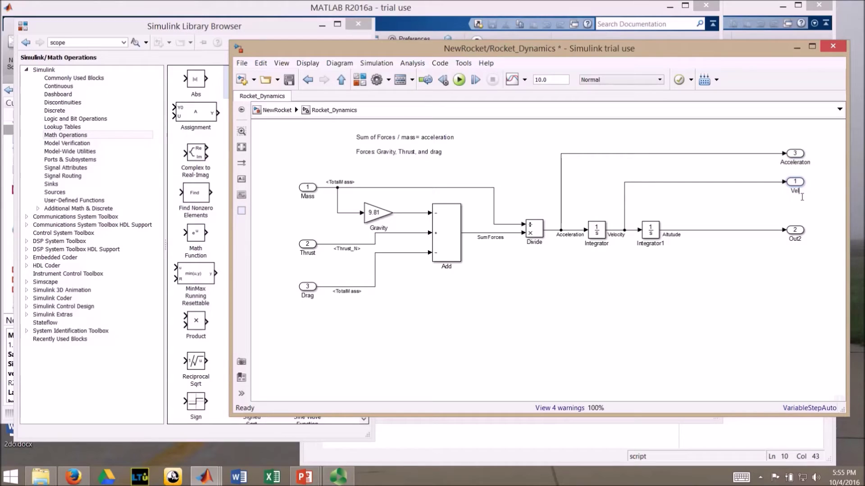
pyautogui.write('ocity')
pyautogui.doubleClick(795, 240)
pyautogui.write('Altitude')
pyautogui.click(692, 299)
pyautogui.press('Escape')
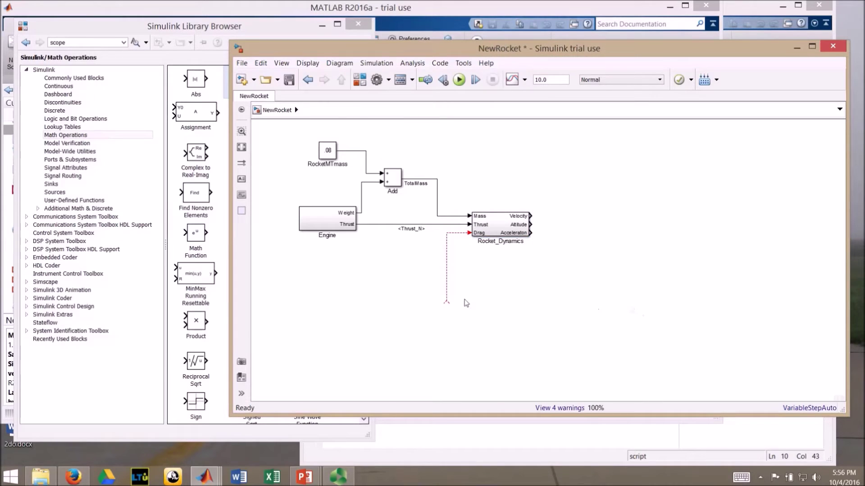
# Add a flipped Subsystem block whose output connects to Rocket_Dynamics' Drag input
pyautogui.click(137, 348)
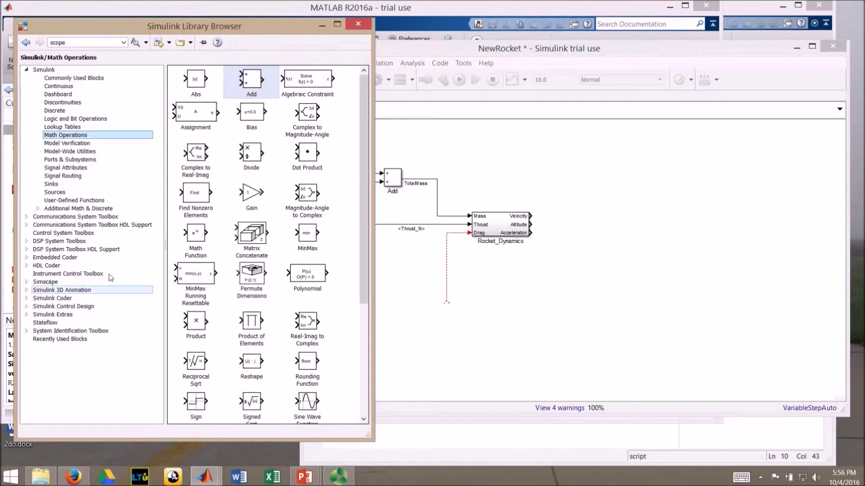
pyautogui.click(70, 159)
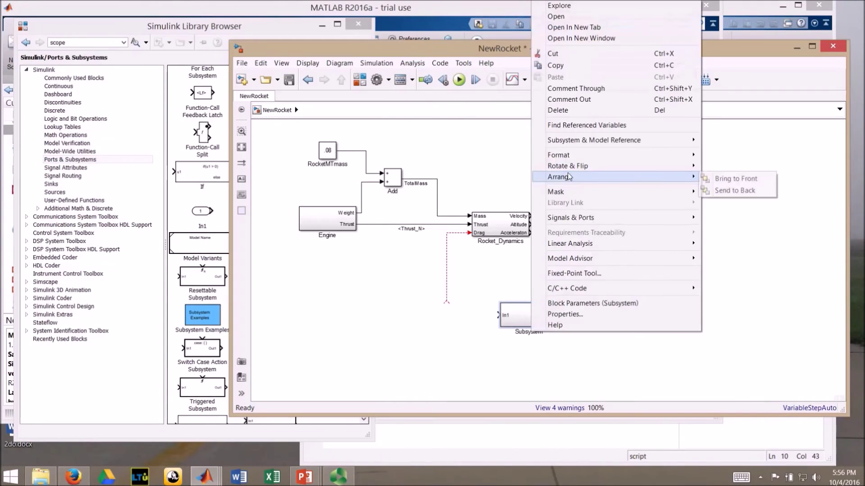
pyautogui.moveTo(572, 169)
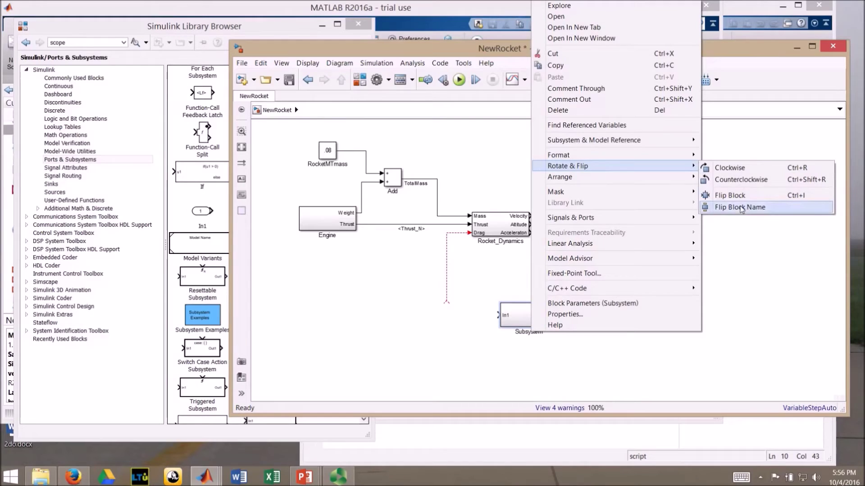
pyautogui.click(737, 202)
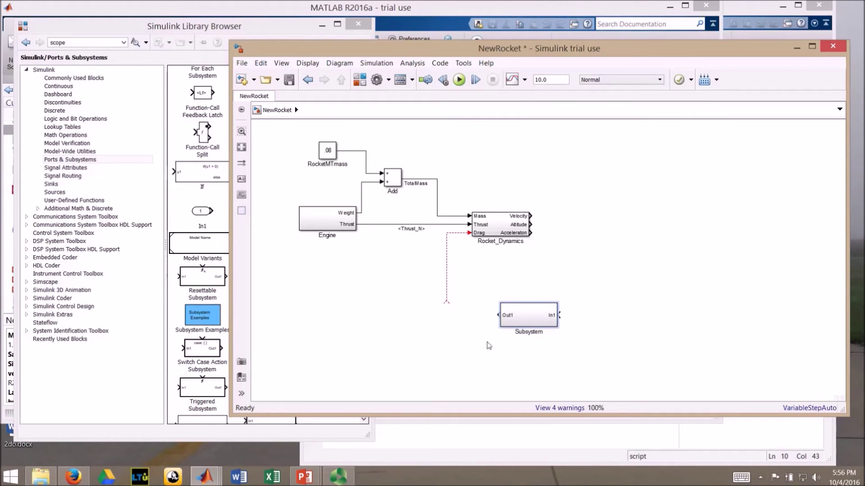
pyautogui.moveTo(502, 323); pyautogui.dragTo(447, 303)
# Name the subsystem CalcDrag, wire Velocity into it, and open it
pyautogui.doubleClick(529, 333)
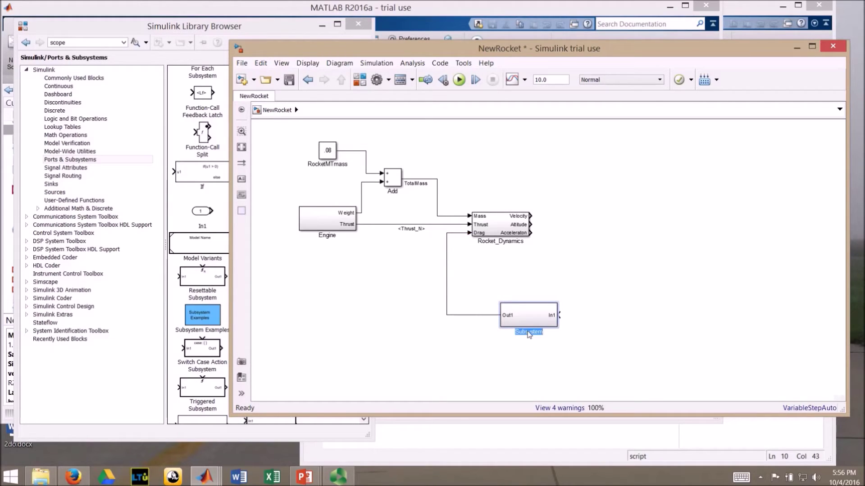
pyautogui.write('CalcDrag')
pyautogui.scroll(1, 529, 333)
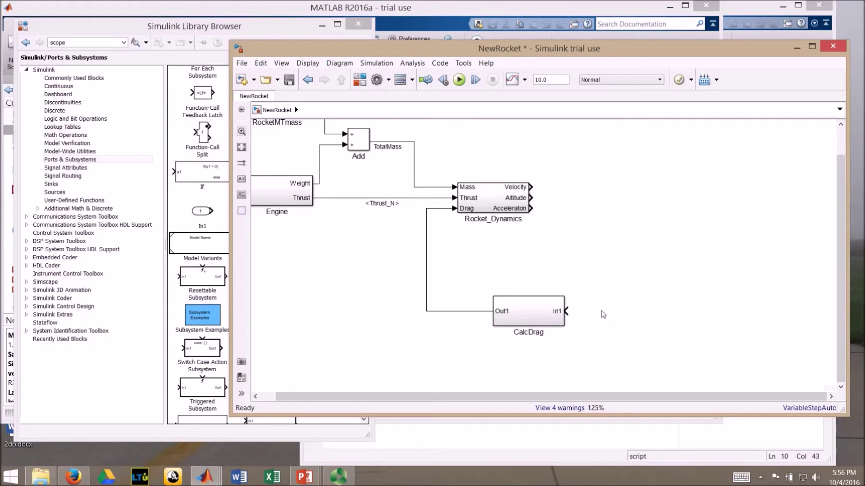
pyautogui.moveTo(532, 187); pyautogui.dragTo(569, 311)
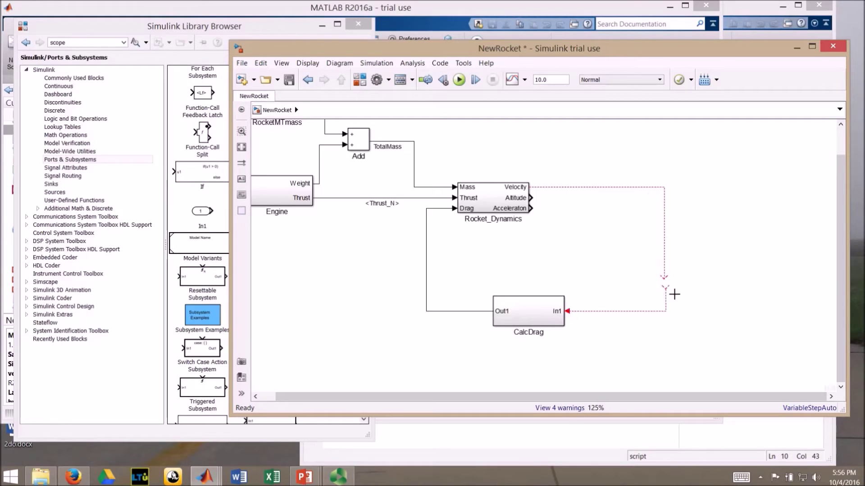
pyautogui.click(560, 188)
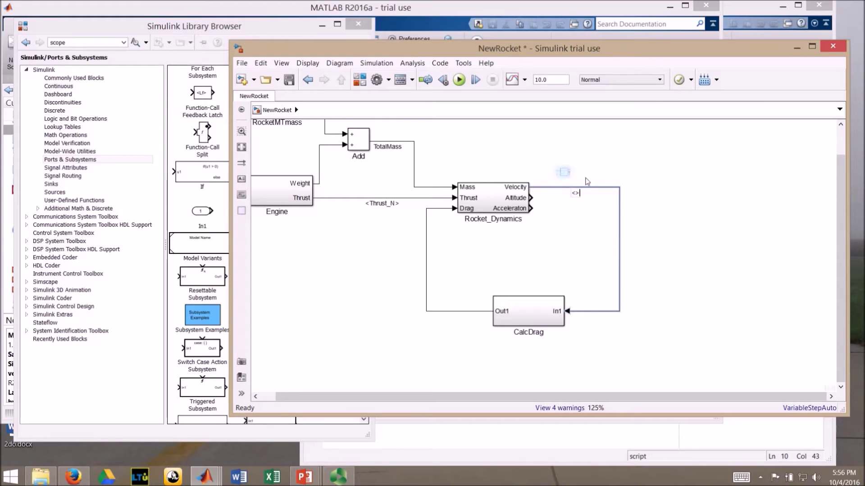
pyautogui.click(575, 193)
pyautogui.click(530, 312)
pyautogui.doubleClick(530, 312)
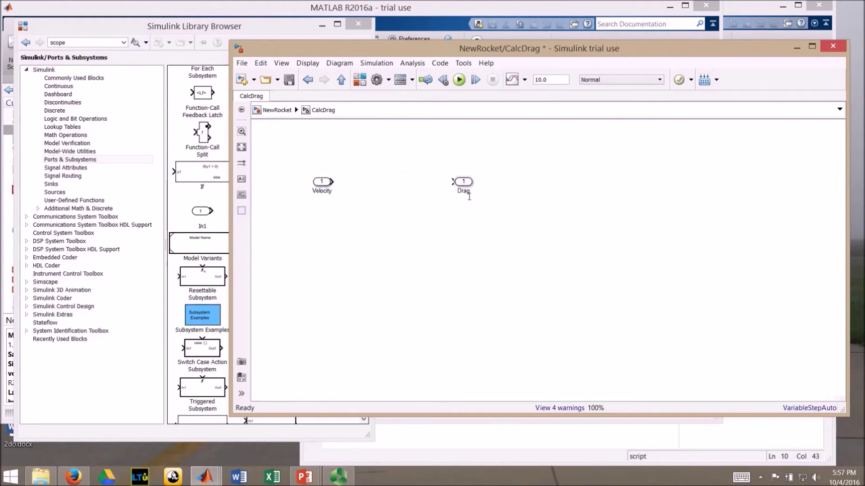
pyautogui.moveTo(464, 181); pyautogui.dragTo(705, 190)
# Add the note 'drag = rho * C_d * area * Velocity^2' inside CalcDrag
pyautogui.moveTo(322, 181); pyautogui.dragTo(323, 260)
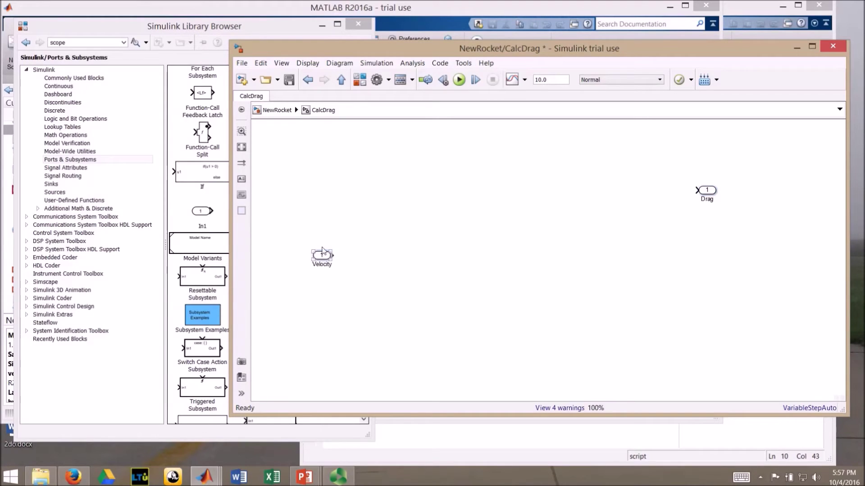
pyautogui.doubleClick(314, 149)
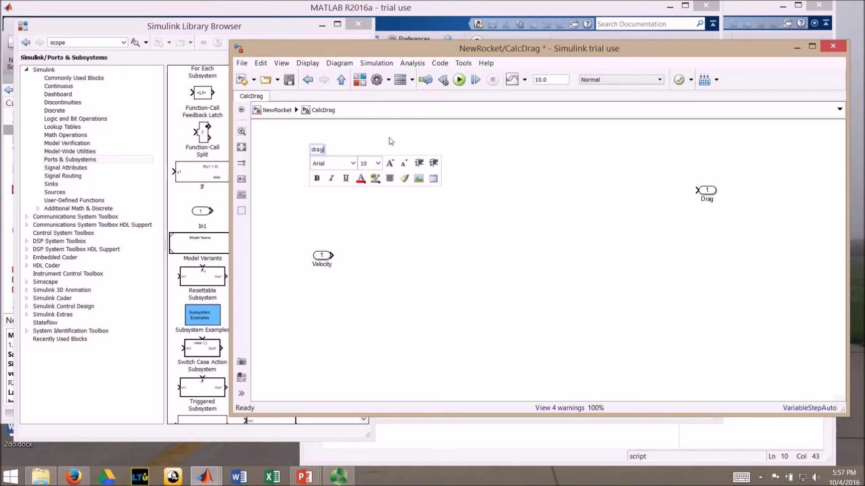
pyautogui.write('drag = rho * C_d * area ')
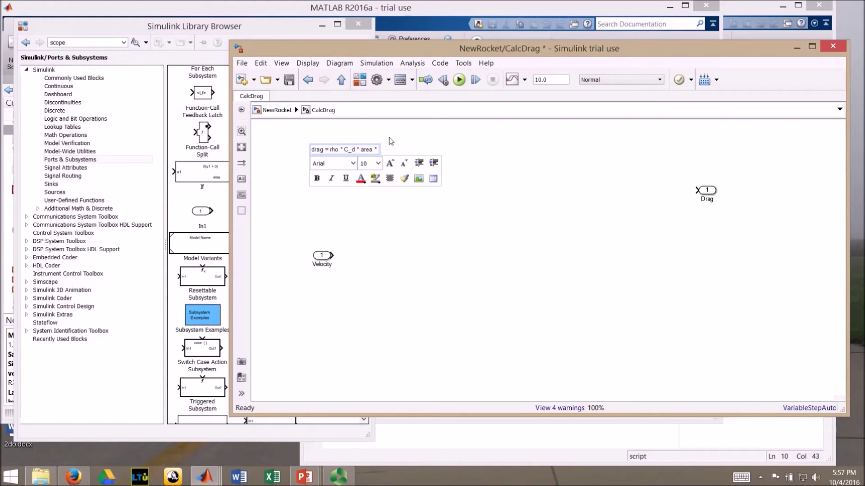
pyautogui.write('* Velocity^2')
pyautogui.click(341, 157)
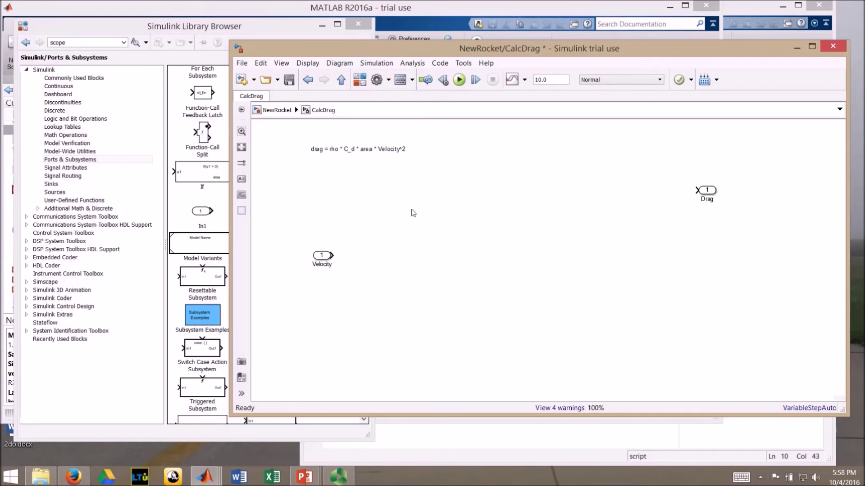
pyautogui.click(321, 256)
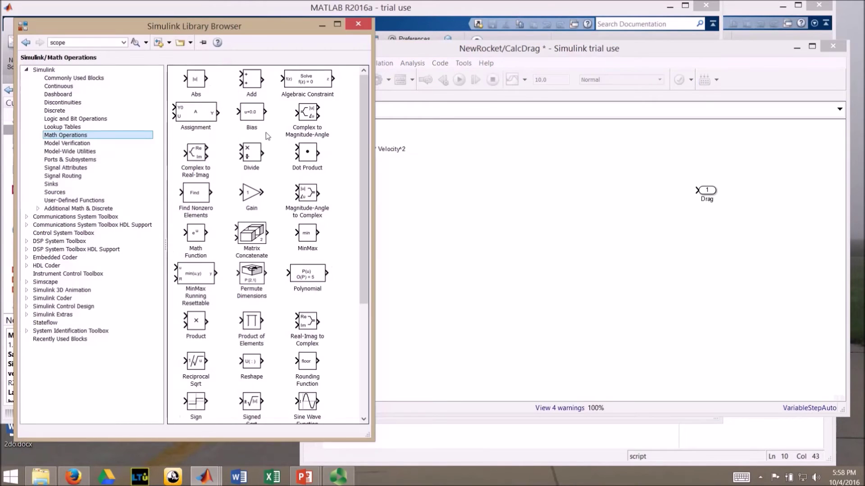
# Add a Product block with 5 inputs and enlarge it
pyautogui.scroll(-3, 274, 160)
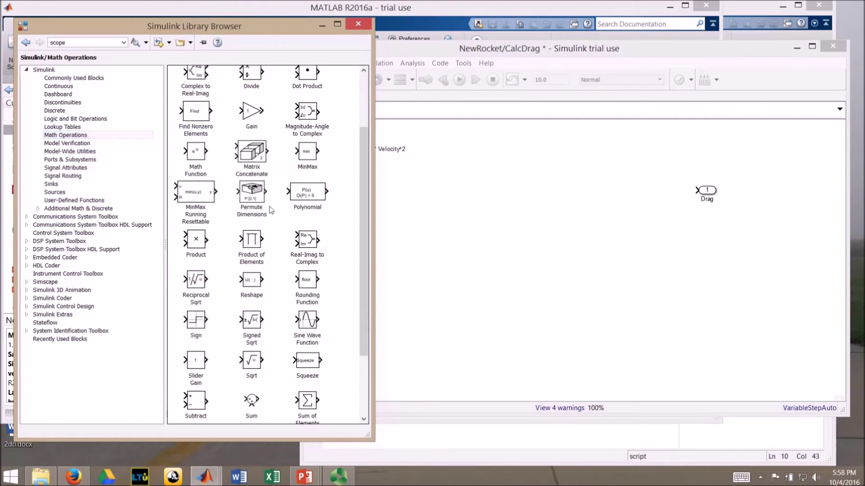
pyautogui.moveTo(196, 239); pyautogui.dragTo(439, 220)
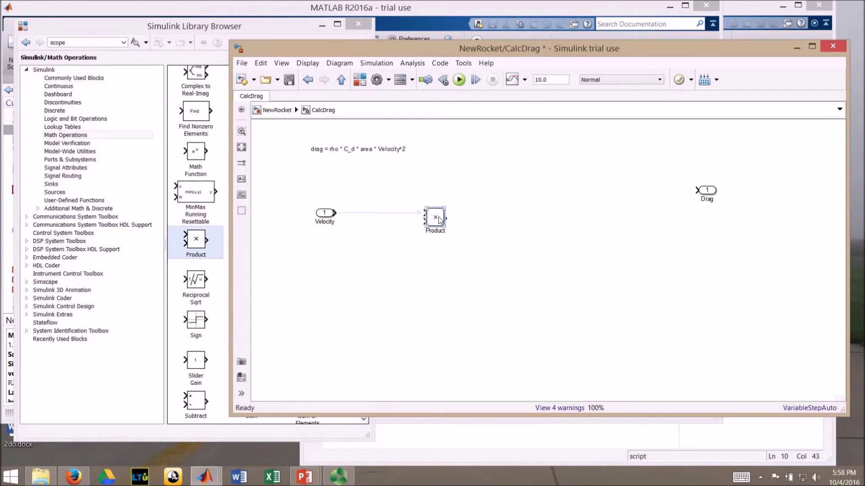
pyautogui.click(341, 153)
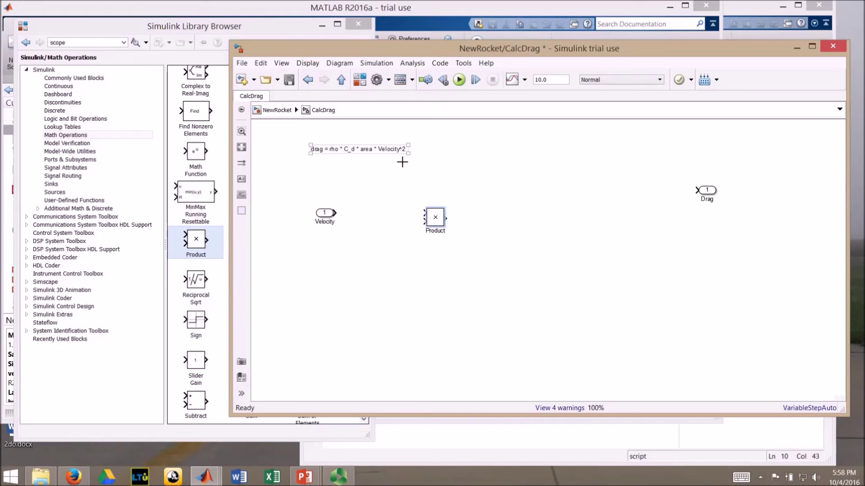
pyautogui.click(434, 219)
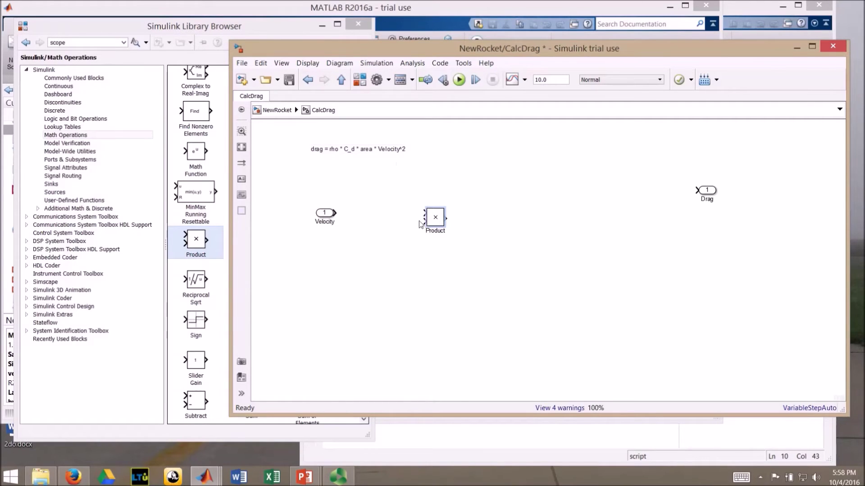
pyautogui.moveTo(434, 222); pyautogui.dragTo(446, 212)
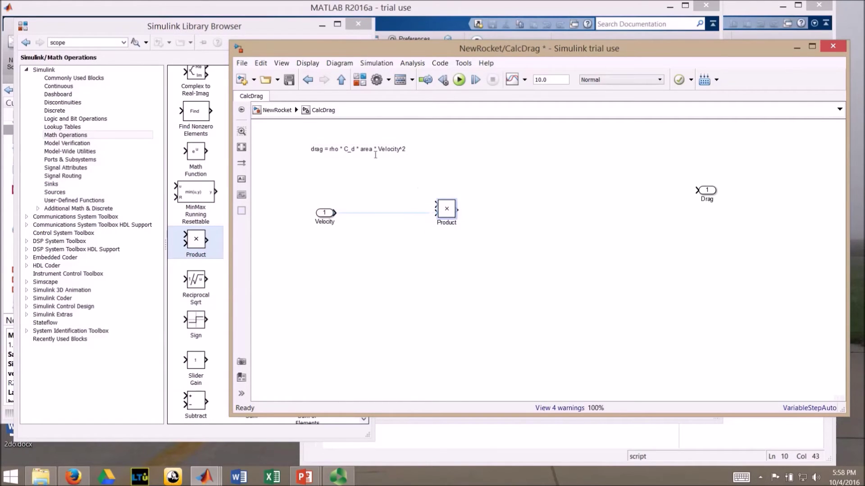
pyautogui.click(337, 151)
pyautogui.doubleClick(446, 209)
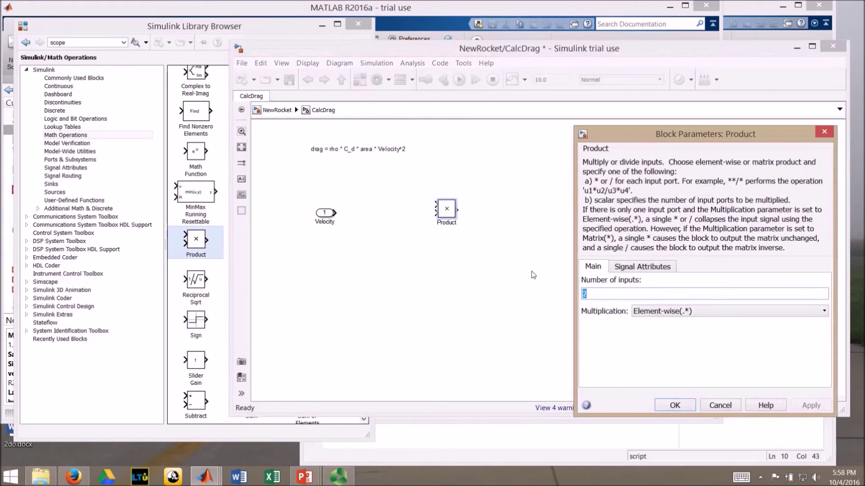
pyautogui.write('5')
pyautogui.click(686, 406)
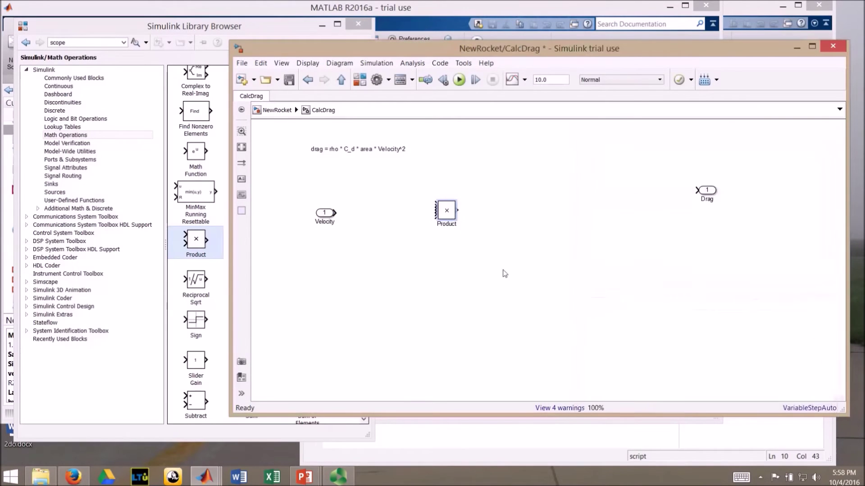
pyautogui.moveTo(456, 219); pyautogui.dragTo(466, 258)
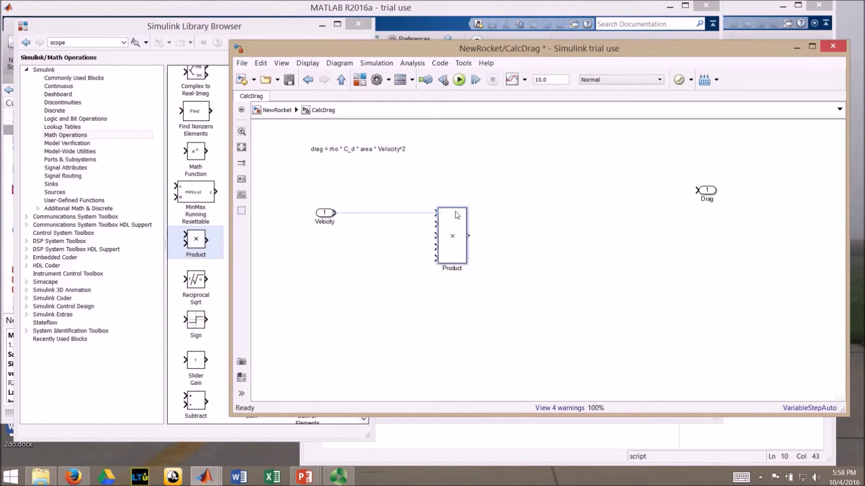
# Wire Velocity into Product inputs 1 and 2 and start a line from input 3
pyautogui.moveTo(457, 207); pyautogui.dragTo(457, 213)
pyautogui.moveTo(344, 216)
pyautogui.mouseDown()
pyautogui.moveTo(445, 219)
pyautogui.moveTo(442, 229)
pyautogui.moveTo(416, 224)
pyautogui.mouseUp()
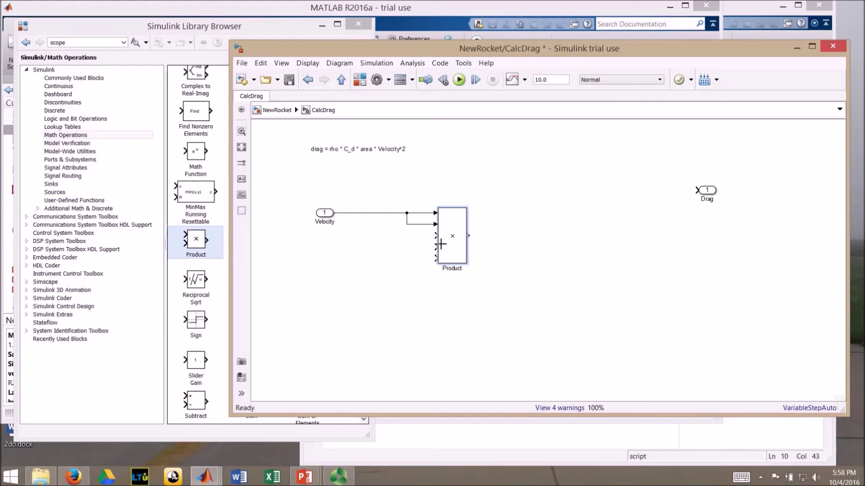
pyautogui.moveTo(437, 235); pyautogui.dragTo(385, 266)
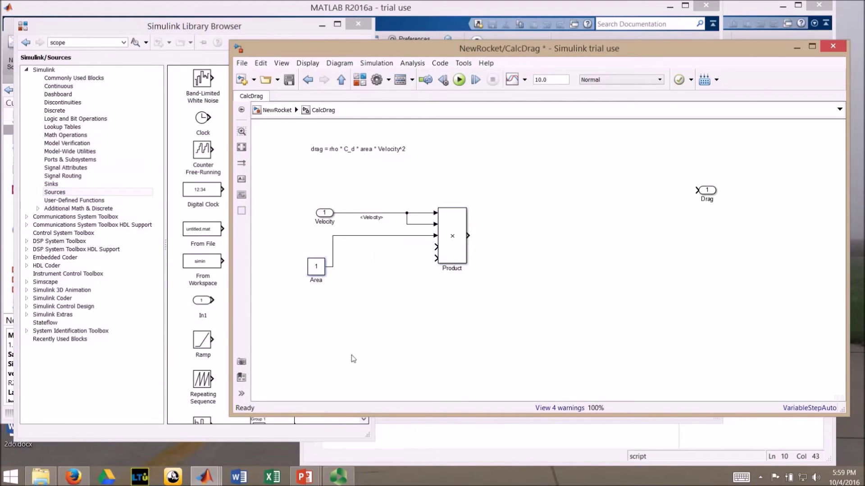
# Set the Area constant's value to (.02^2)*pi/4
pyautogui.click(314, 273)
pyautogui.doubleClick(314, 272)
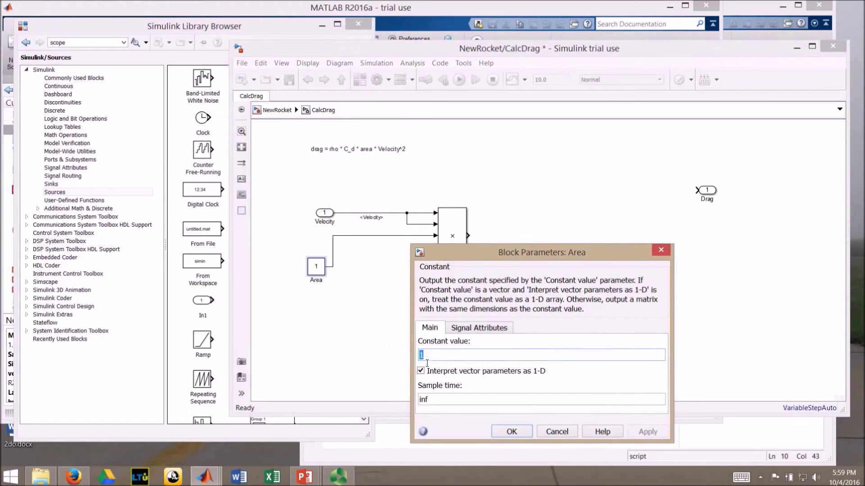
pyautogui.write('.02')
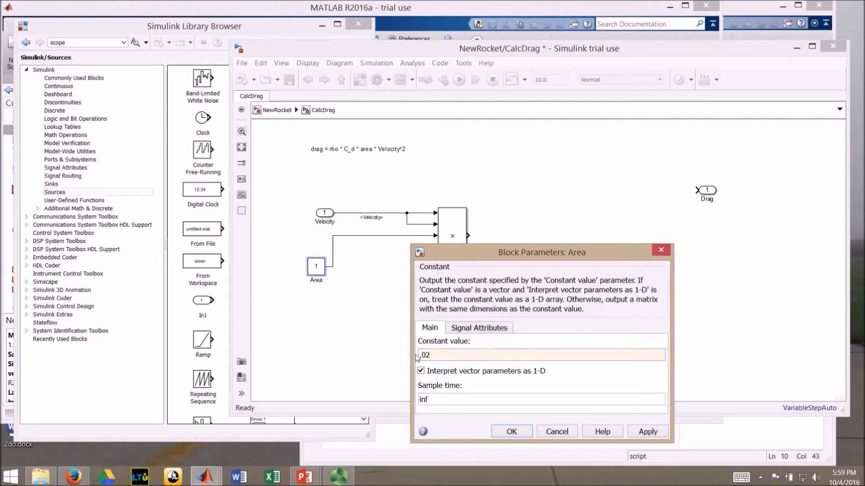
pyautogui.write('*')
pyautogui.press('BackSpace')
pyautogui.press('Home')
pyautogui.write('(')
pyautogui.press('End')
pyautogui.write('^2)*pi/4')
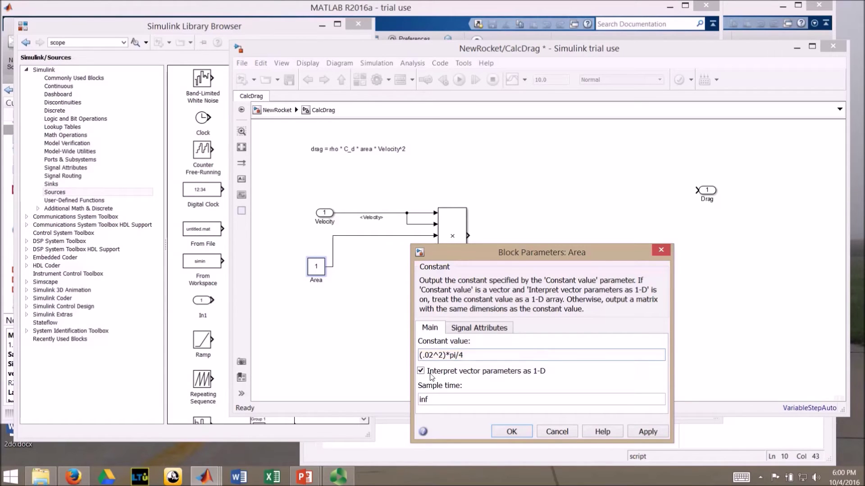
pyautogui.click(523, 432)
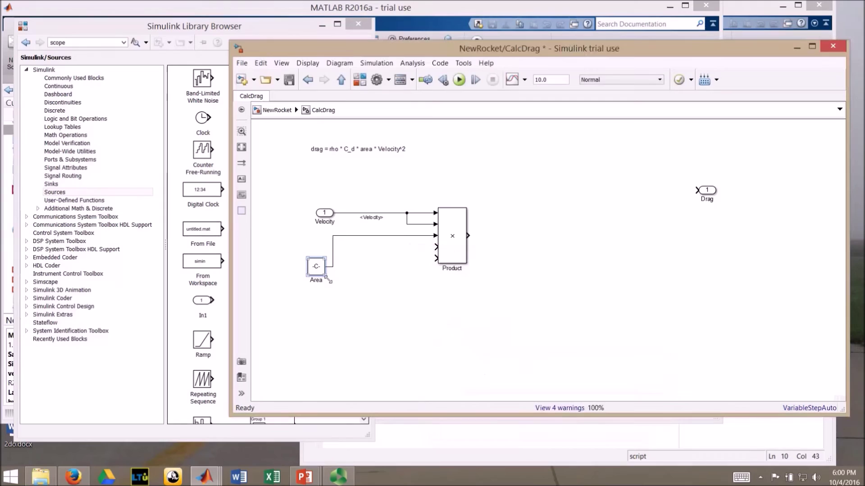
# Widen the Area block and label its signal into the Product 'Area'
pyautogui.moveTo(325, 275); pyautogui.dragTo(357, 276)
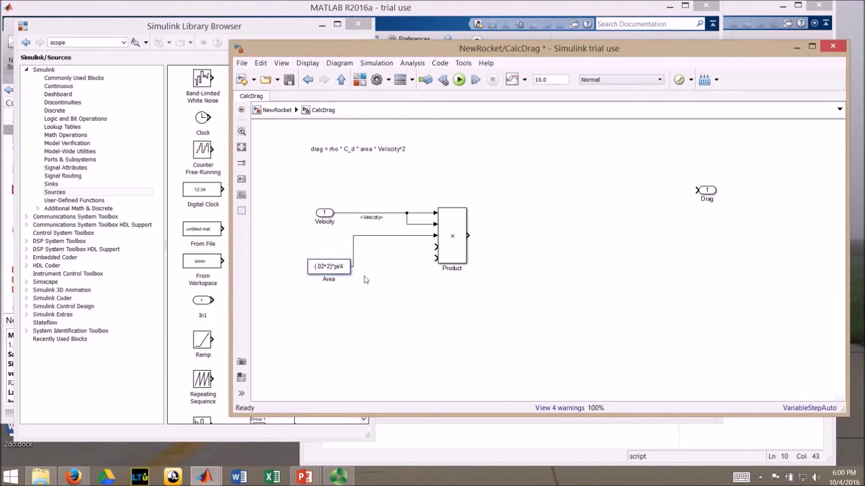
pyautogui.click(373, 235)
pyautogui.write('A')
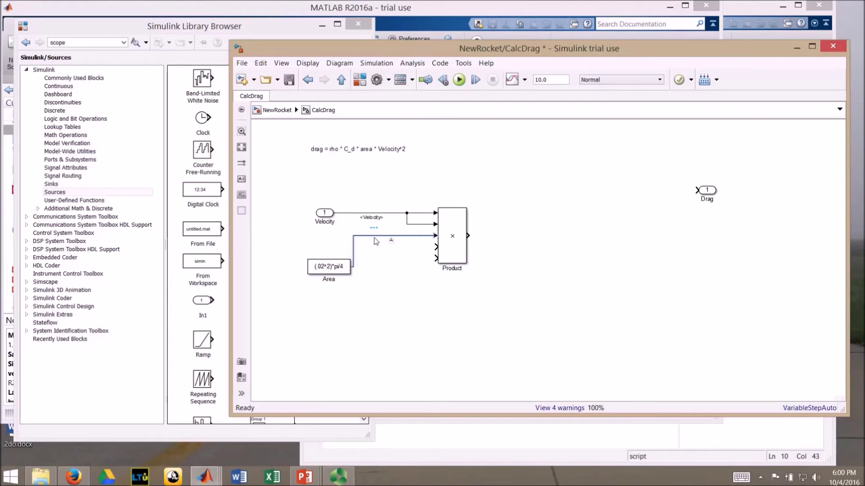
pyautogui.write('rea')
pyautogui.scroll(1, 373, 241)
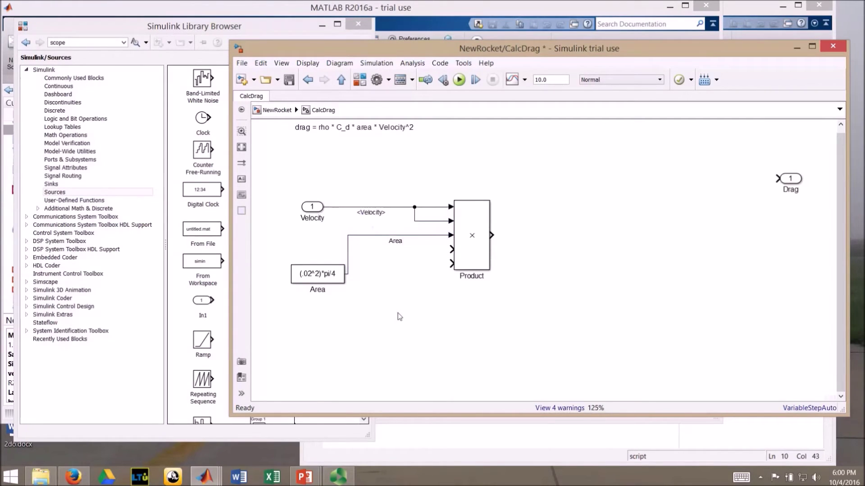
# Copy the constant as Cd (.75) and Rho (1.184) and wire them into Product inputs 4 and 5
pyautogui.doubleClick(384, 306)
pyautogui.moveTo(332, 276); pyautogui.dragTo(333, 327)
pyautogui.doubleClick(318, 340)
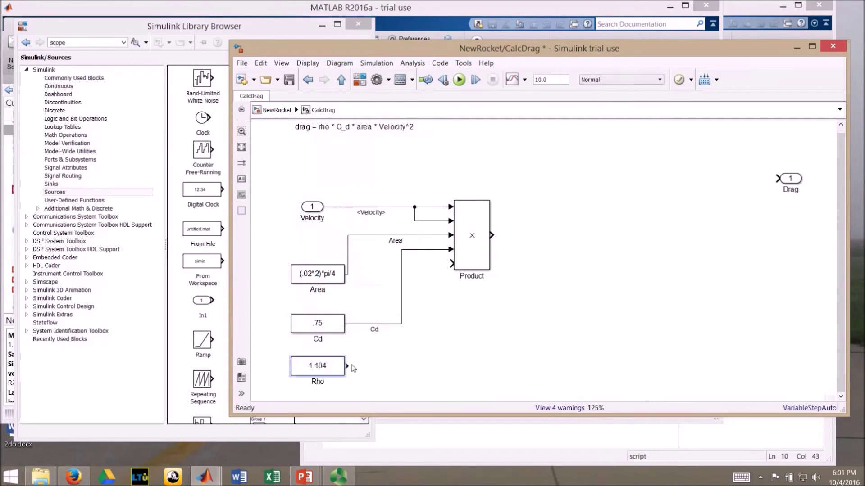
pyautogui.moveTo(353, 368)
pyautogui.mouseDown()
pyautogui.moveTo(421, 332)
pyautogui.moveTo(449, 265)
pyautogui.mouseUp()
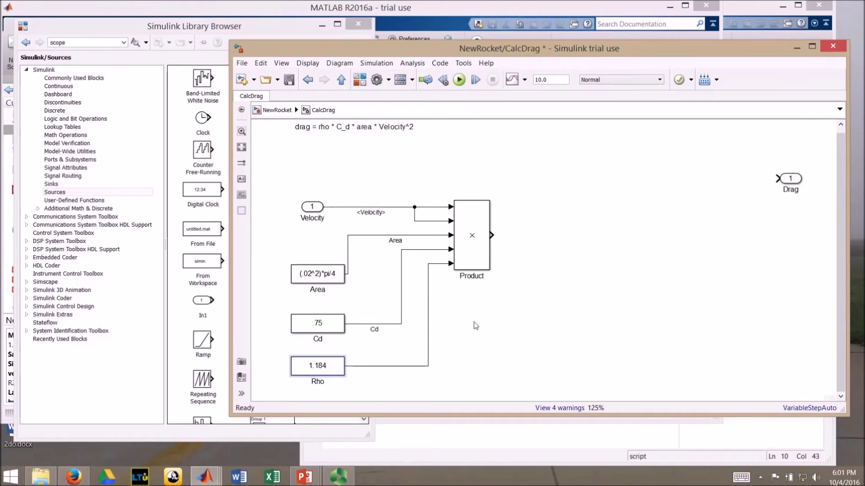
pyautogui.click(322, 329)
pyautogui.click(502, 321)
pyautogui.click(502, 322)
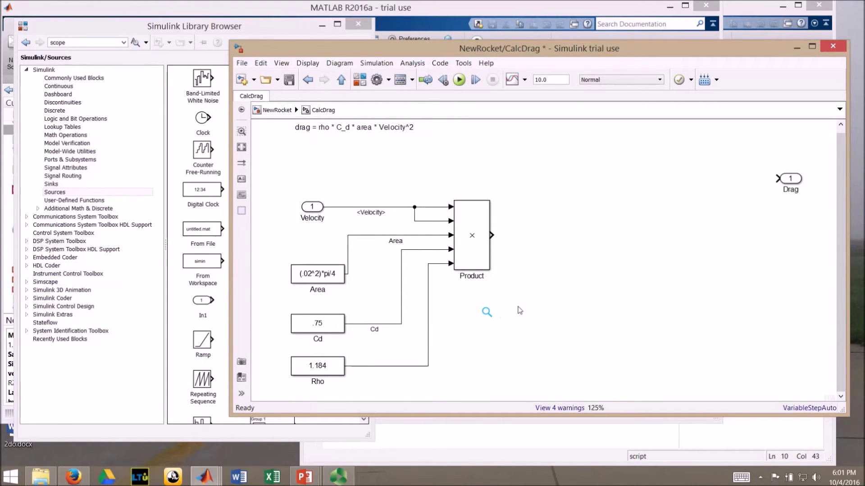
pyautogui.click(337, 325)
pyautogui.click(336, 370)
# Connect the Product output, labelled Aero_drag, to the Drag outport
pyautogui.moveTo(492, 235); pyautogui.dragTo(581, 235)
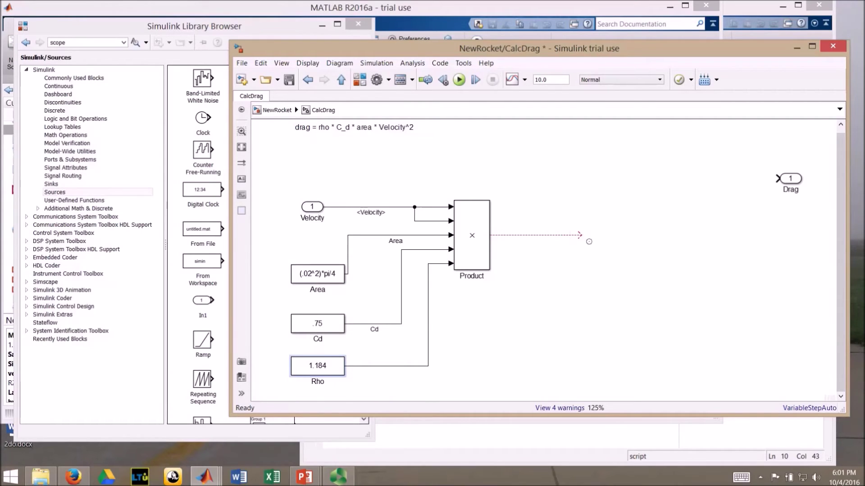
pyautogui.doubleClick(529, 239)
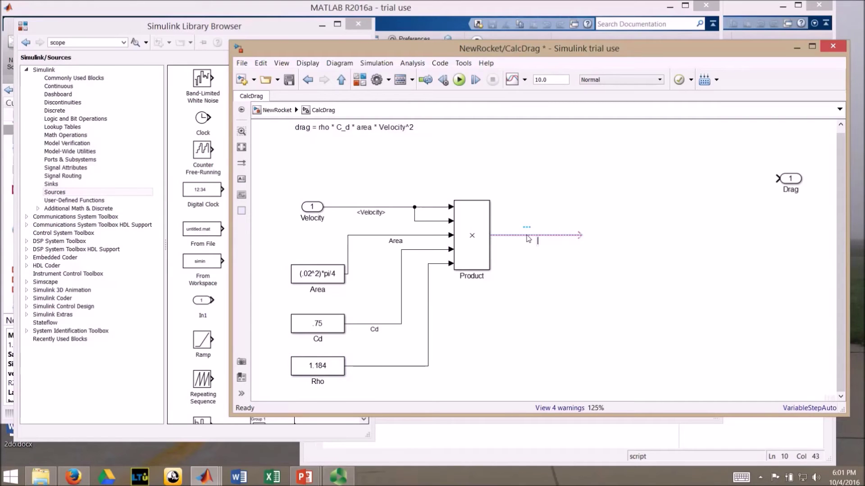
pyautogui.write('Aero_drag')
pyautogui.moveTo(583, 236)
pyautogui.mouseDown()
pyautogui.moveTo(594, 241)
pyautogui.moveTo(785, 188)
pyautogui.moveTo(683, 234)
pyautogui.moveTo(588, 236)
pyautogui.mouseUp()
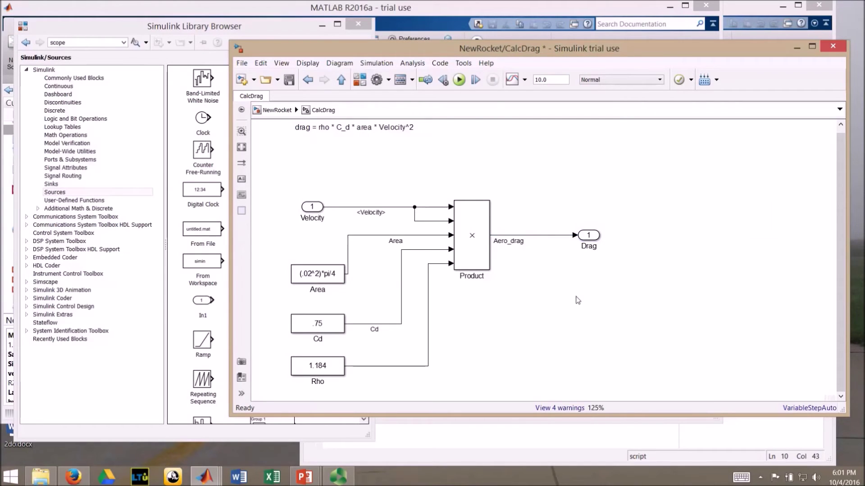
pyautogui.click(578, 300)
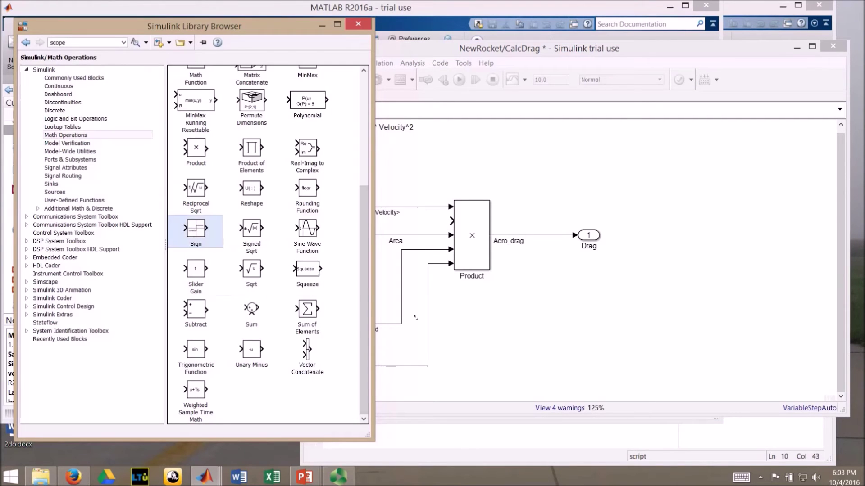
# Add a Sign block feeding the Product's second input
pyautogui.moveTo(194, 233); pyautogui.dragTo(406, 220)
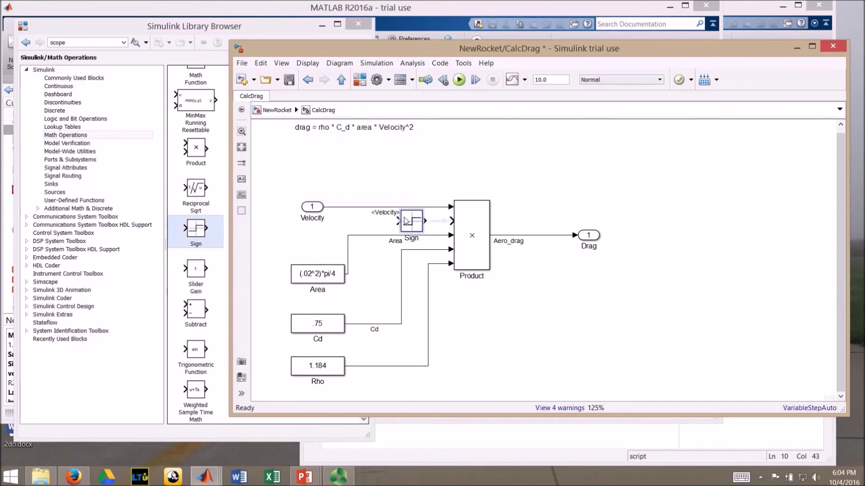
pyautogui.moveTo(410, 227); pyautogui.dragTo(418, 227)
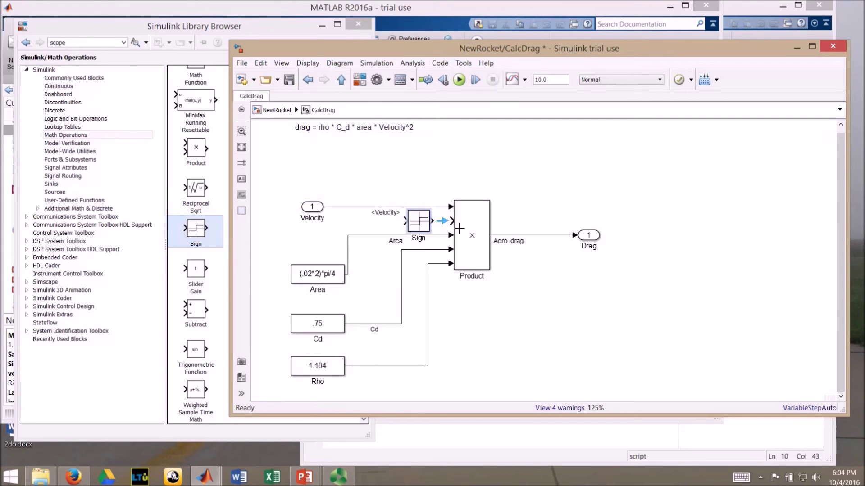
pyautogui.click(447, 221)
pyautogui.click(417, 230)
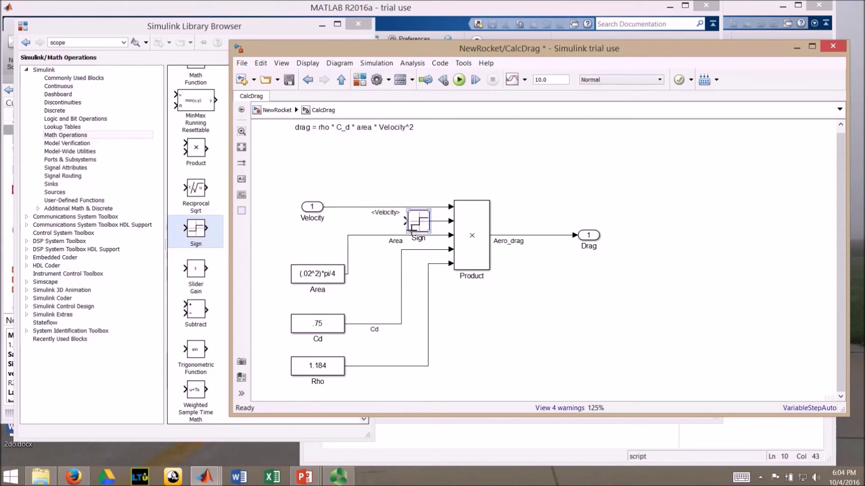
# Reroute Velocity and branch it into the Sign block's input
pyautogui.moveTo(405, 221); pyautogui.dragTo(400, 207)
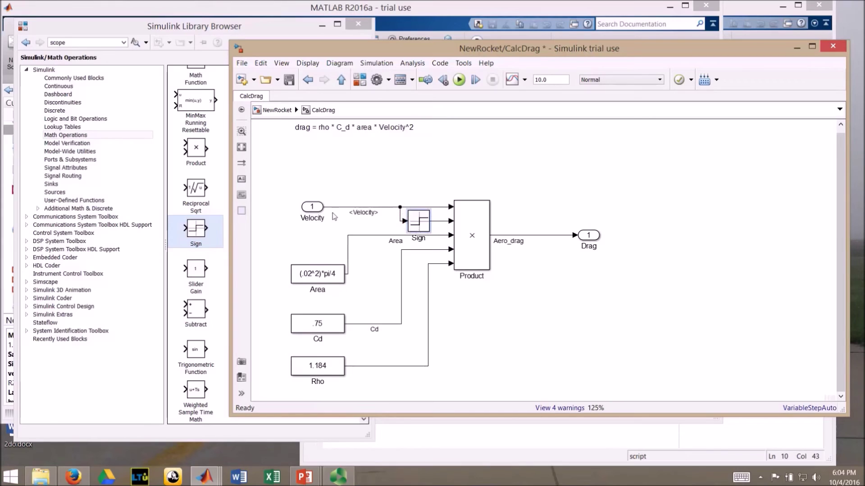
pyautogui.moveTo(315, 208); pyautogui.dragTo(305, 169)
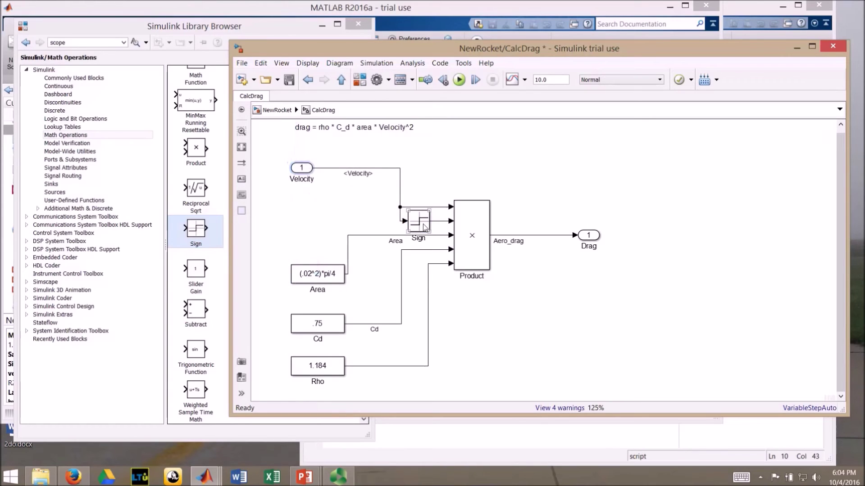
pyautogui.moveTo(400, 199); pyautogui.dragTo(346, 199)
pyautogui.moveTo(402, 218); pyautogui.dragTo(346, 220)
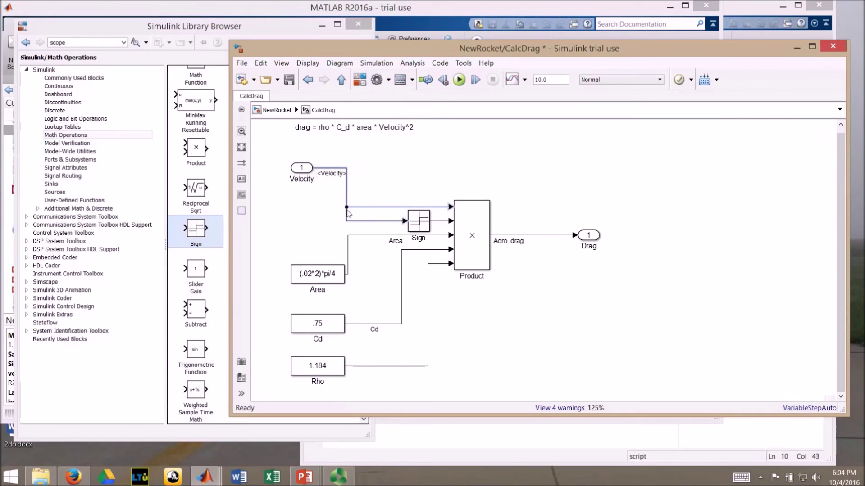
pyautogui.moveTo(415, 222); pyautogui.dragTo(362, 222)
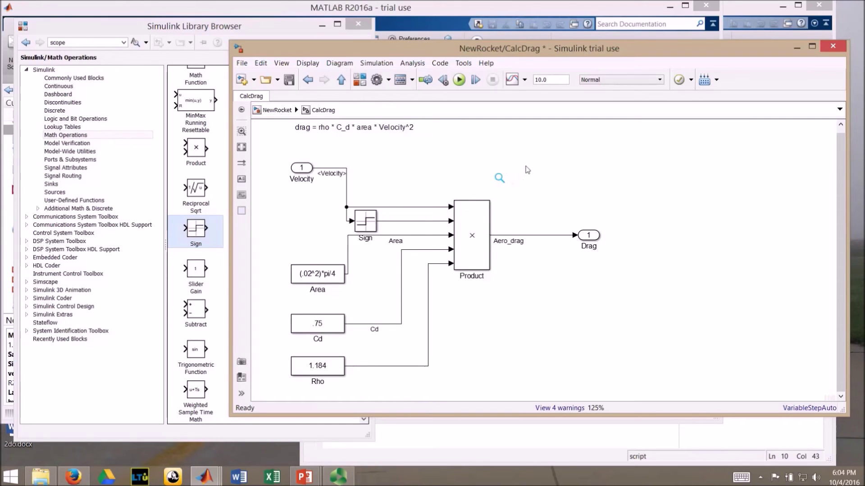
pyautogui.click(52, 184)
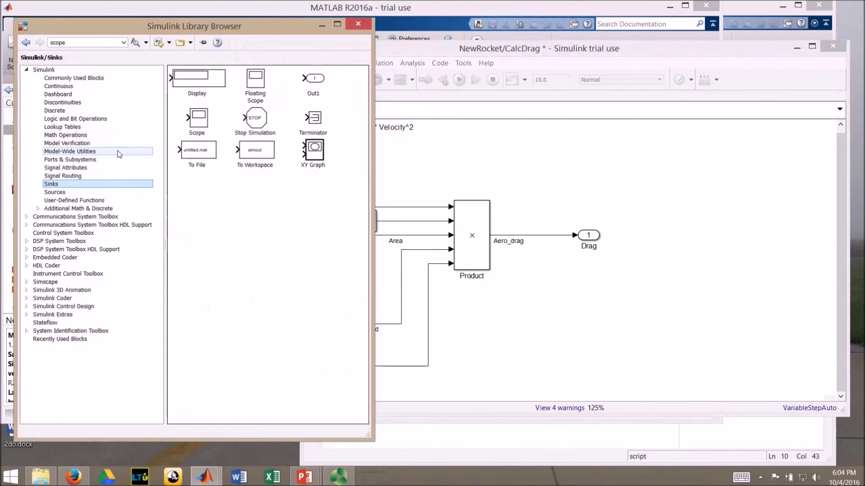
# Insert a Math Function block set to square (u²) on CalcDrag's Velocity path before the Product
pyautogui.click(73, 139)
pyautogui.scroll(-3, 197, 184)
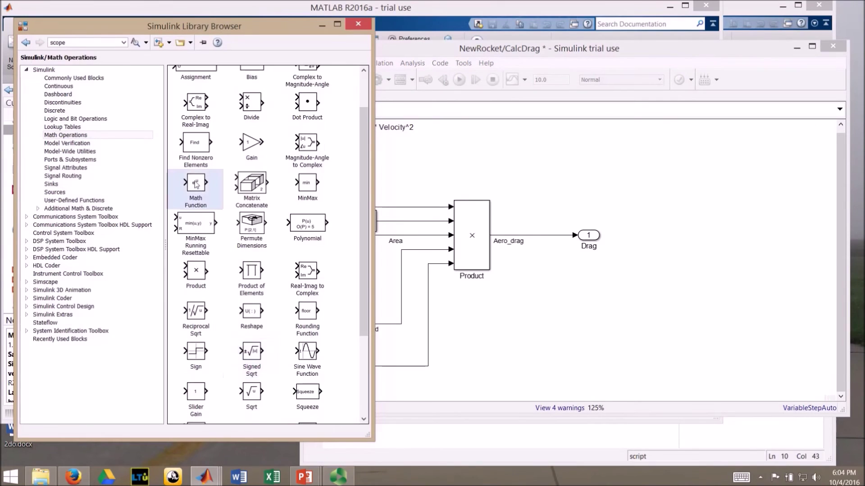
pyautogui.moveTo(196, 185); pyautogui.dragTo(413, 207)
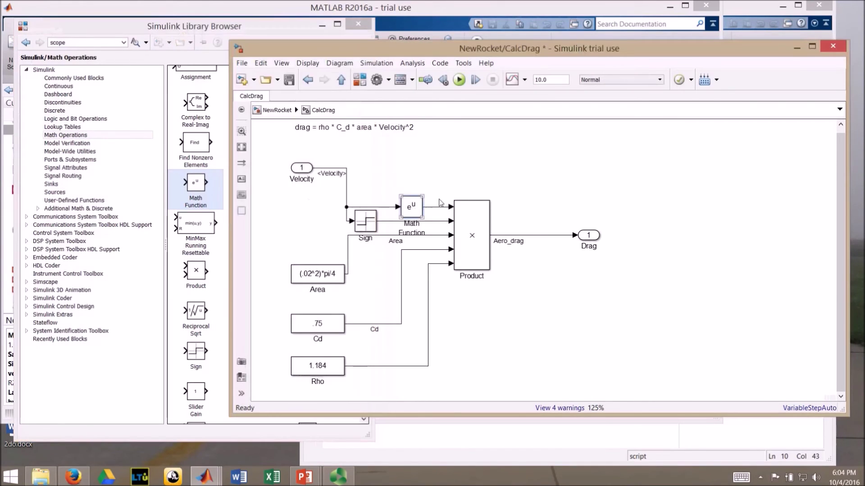
pyautogui.doubleClick(412, 206)
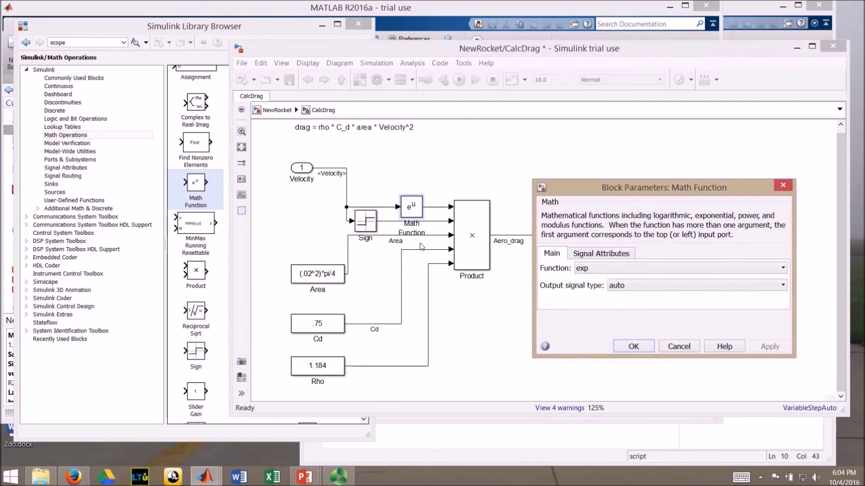
pyautogui.click(781, 270)
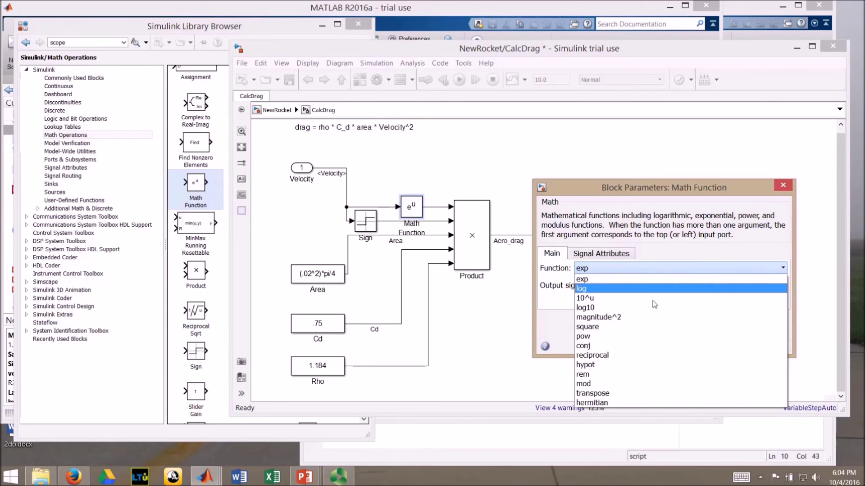
pyautogui.click(649, 326)
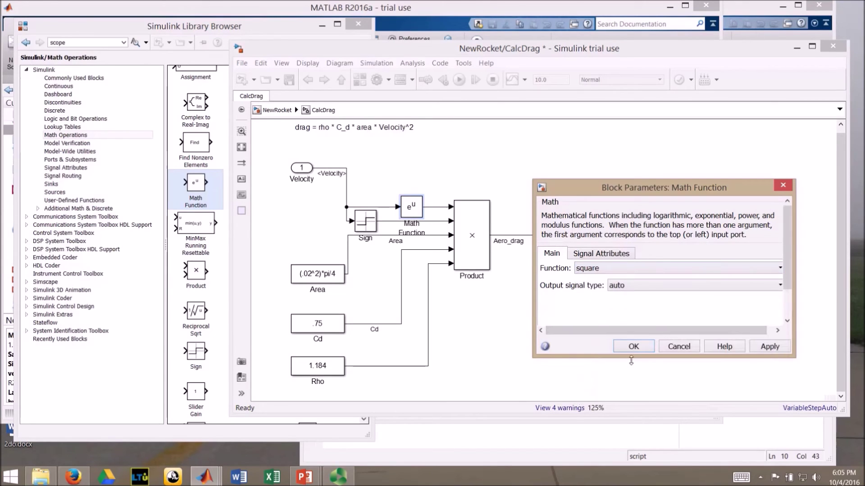
pyautogui.click(633, 347)
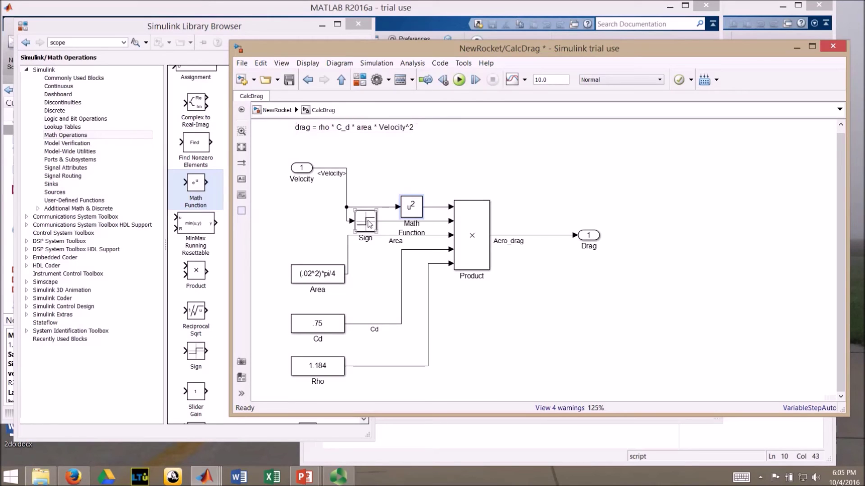
# Append '* sign of velocity' to the drag equation note, then go back up to NewRocket
pyautogui.click(399, 127)
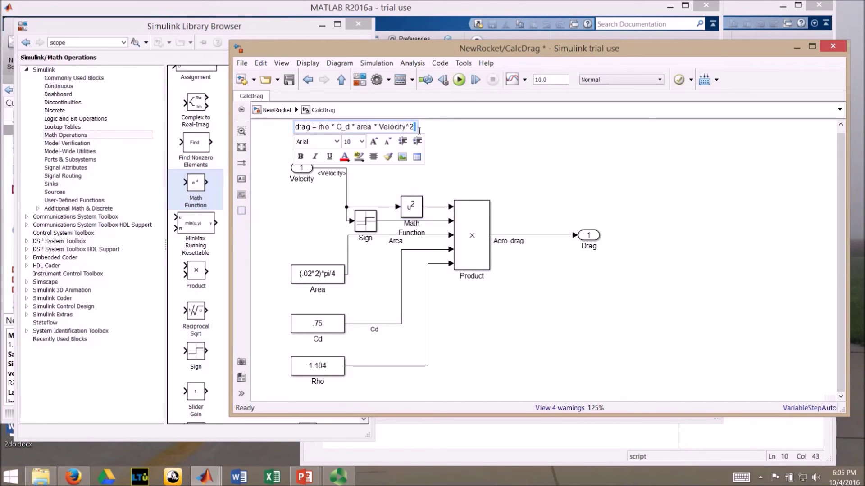
pyautogui.write('* sign of velocity')
pyautogui.click(489, 158)
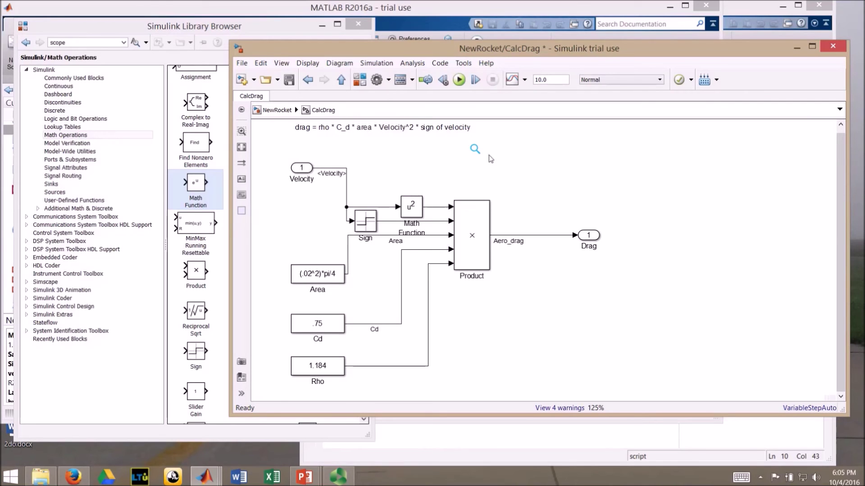
pyautogui.press('Escape')
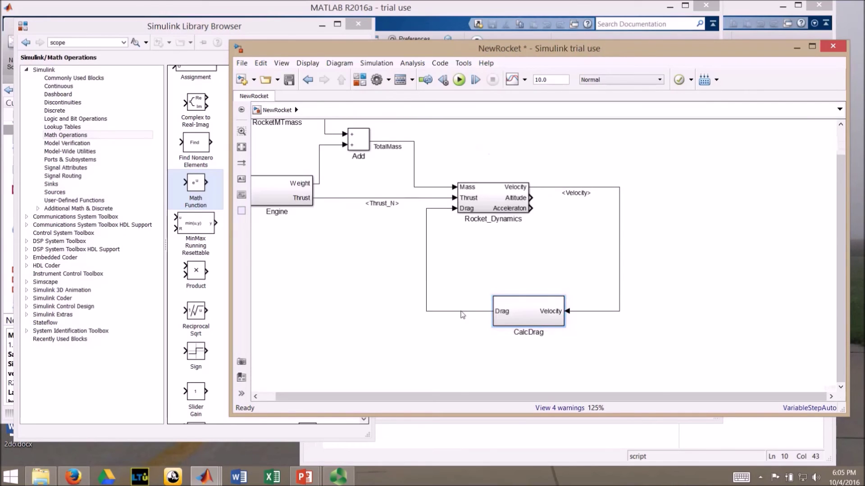
# Show the propagated <Aero_drag> name on the CalcDrag-to-Rocket_Dynamics line, then inspect Rocket_Dynamics
pyautogui.click(463, 311)
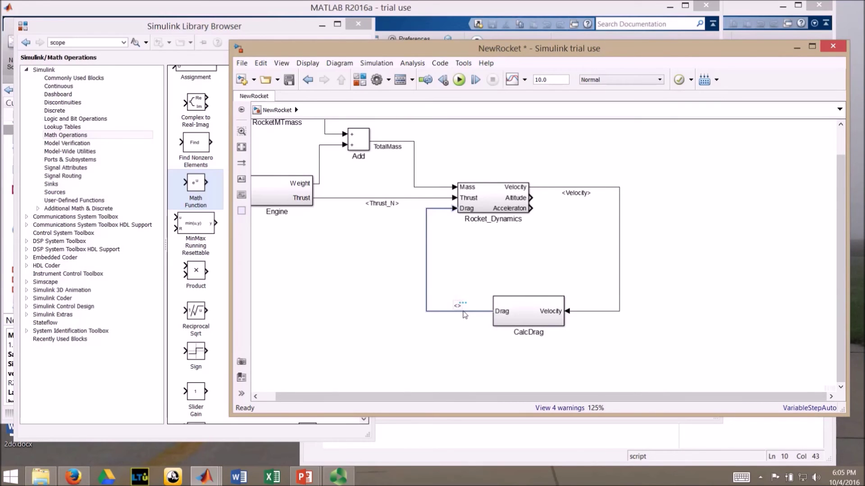
pyautogui.click(393, 327)
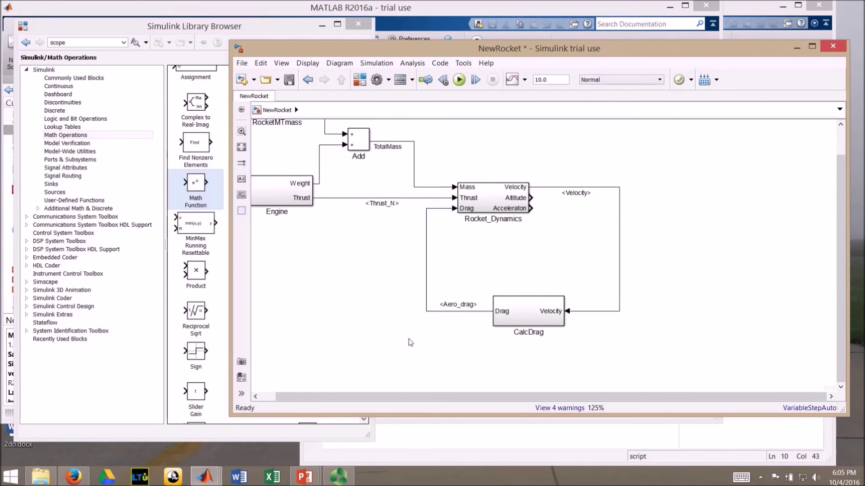
pyautogui.doubleClick(483, 208)
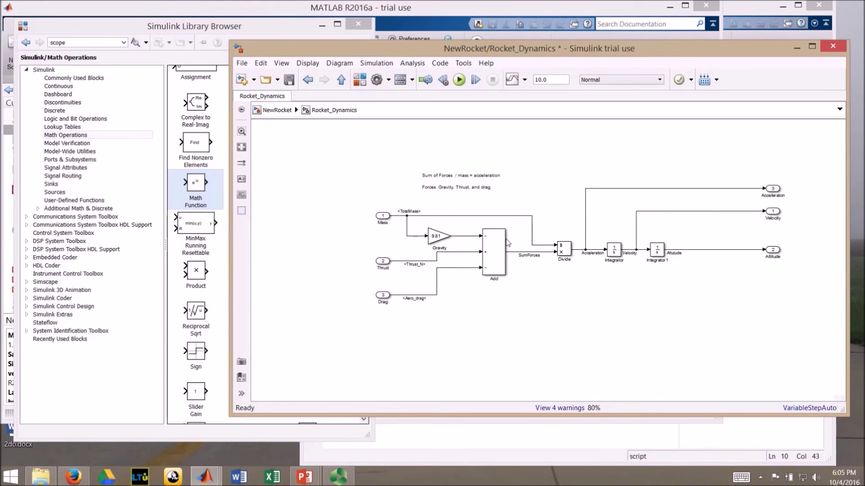
pyautogui.press('Escape')
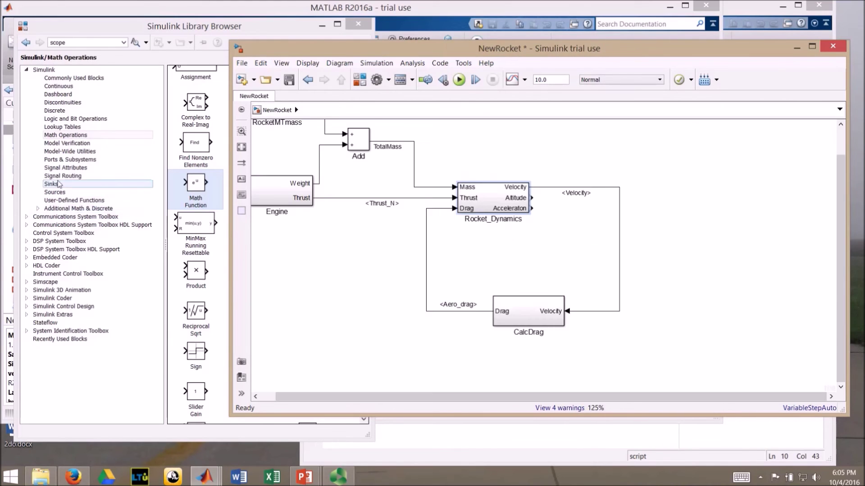
# Place a Scope block from Sinks into NewRocket with 3 input ports
pyautogui.click(51, 184)
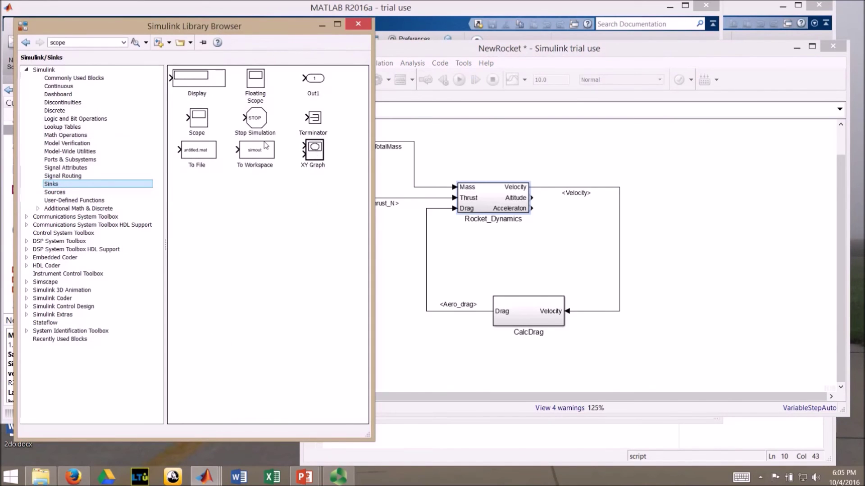
pyautogui.click(200, 122)
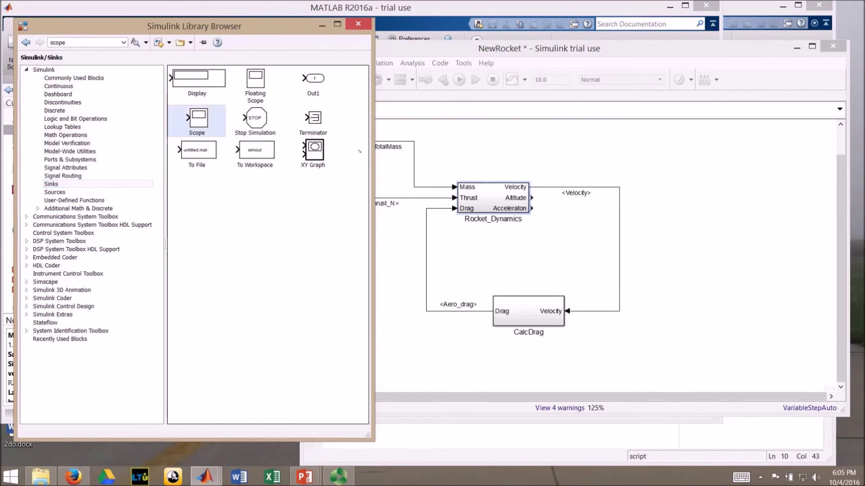
pyautogui.moveTo(201, 122); pyautogui.dragTo(758, 188)
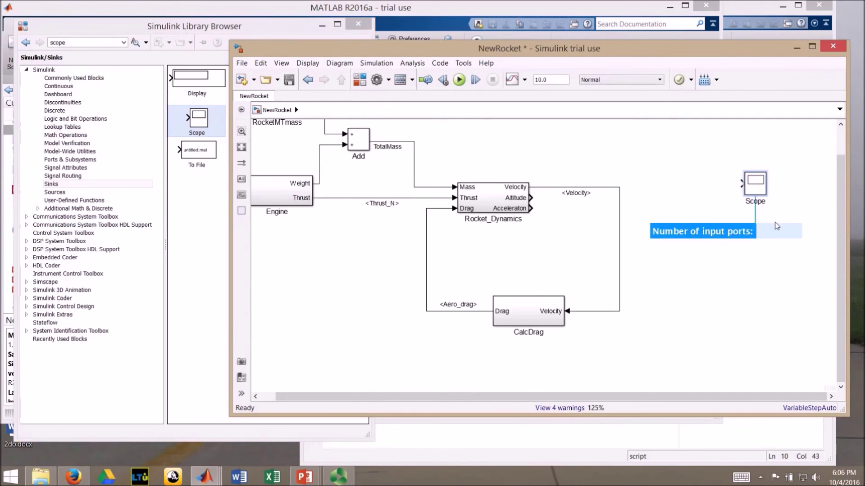
pyautogui.write('3')
pyautogui.click(782, 270)
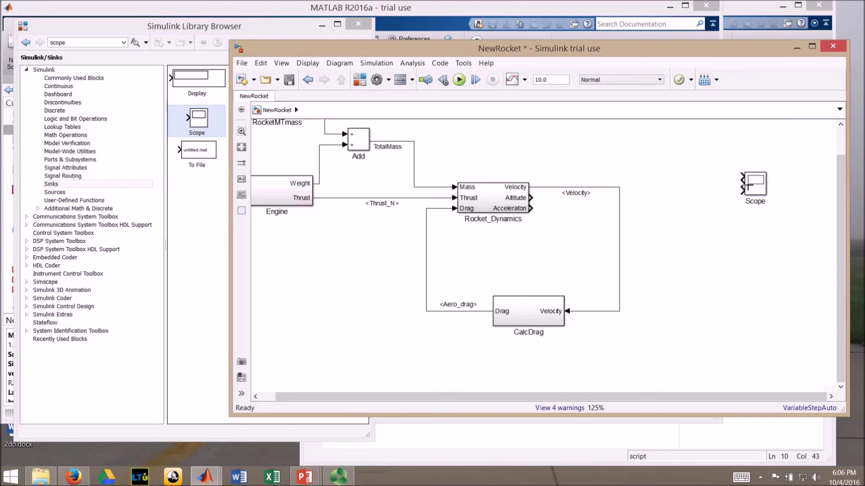
# Wire Rocket_Dynamics' Acceleration, Velocity and Altitude outputs into the Scope's three inputs
pyautogui.moveTo(748, 186); pyautogui.dragTo(533, 208)
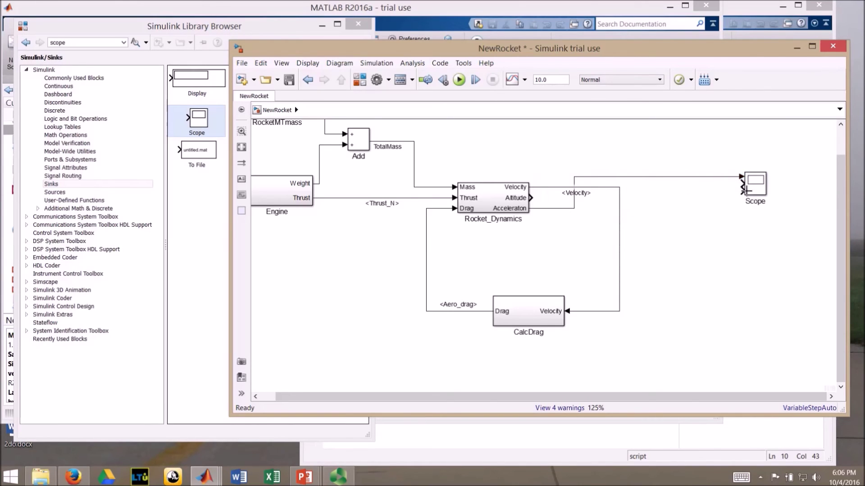
pyautogui.moveTo(743, 185); pyautogui.dragTo(621, 191)
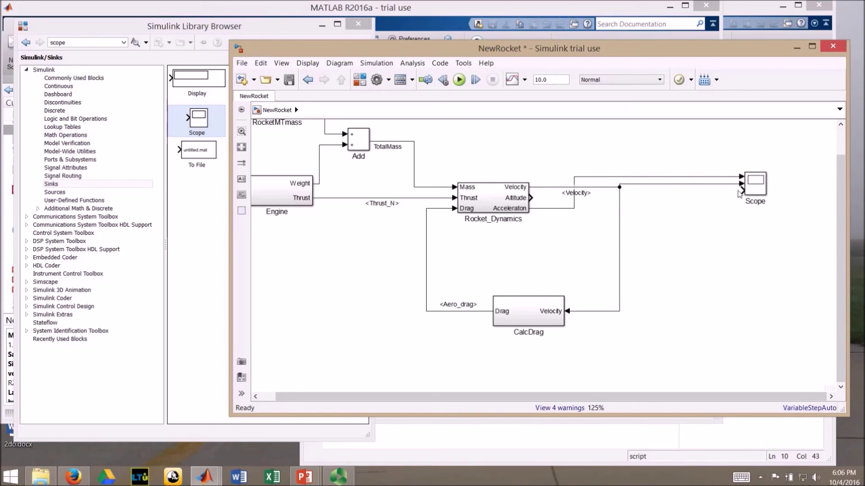
pyautogui.moveTo(740, 191); pyautogui.dragTo(544, 205)
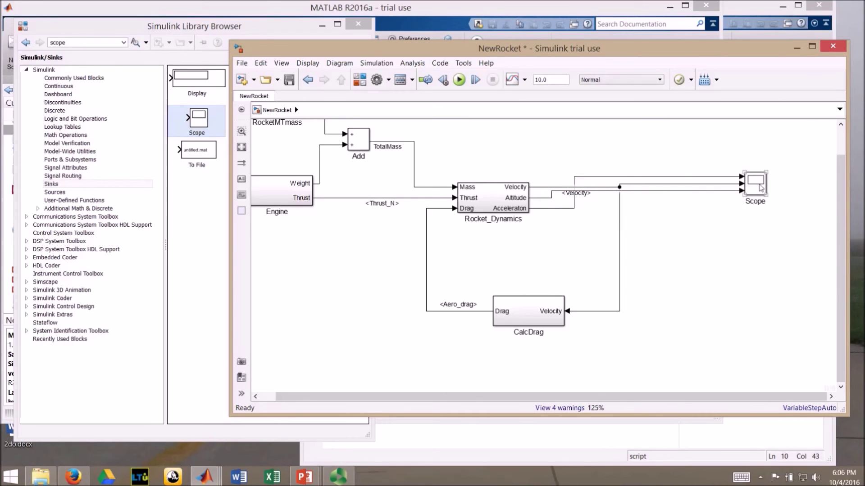
pyautogui.click(761, 188)
# Set the Scope layout to a 3x1 grid of stacked axes, close it, and fit the diagram
pyautogui.doubleClick(753, 189)
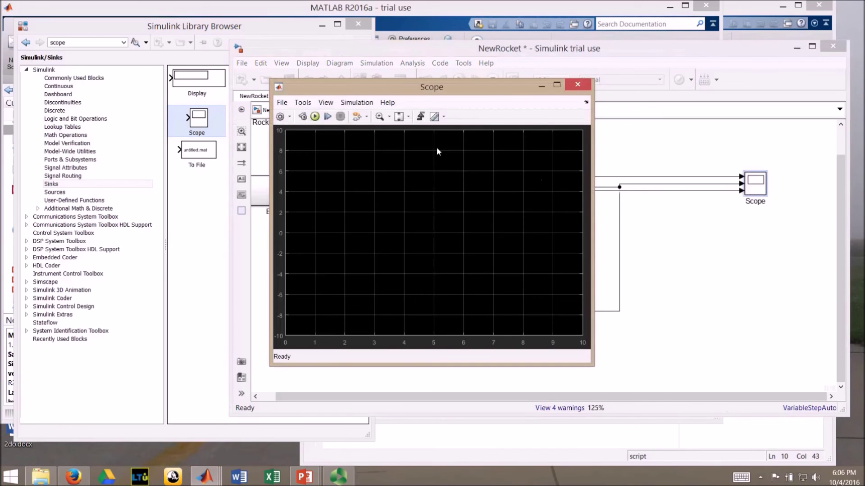
pyautogui.click(326, 102)
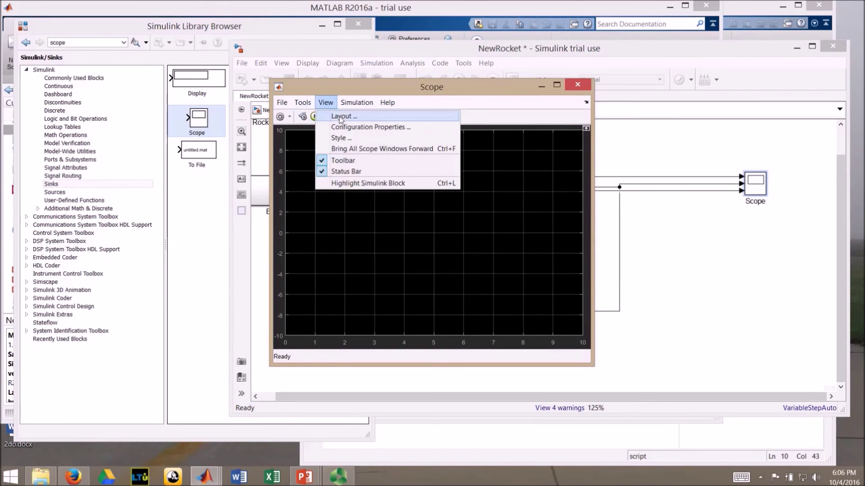
pyautogui.click(345, 118)
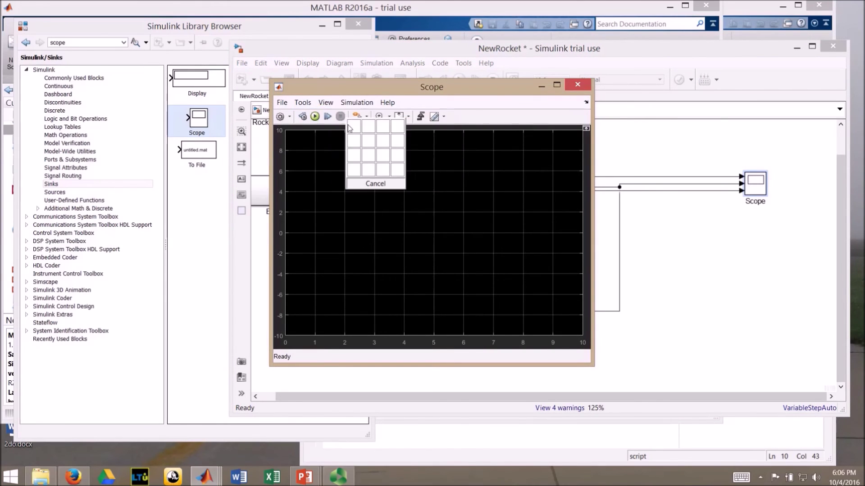
pyautogui.click(357, 154)
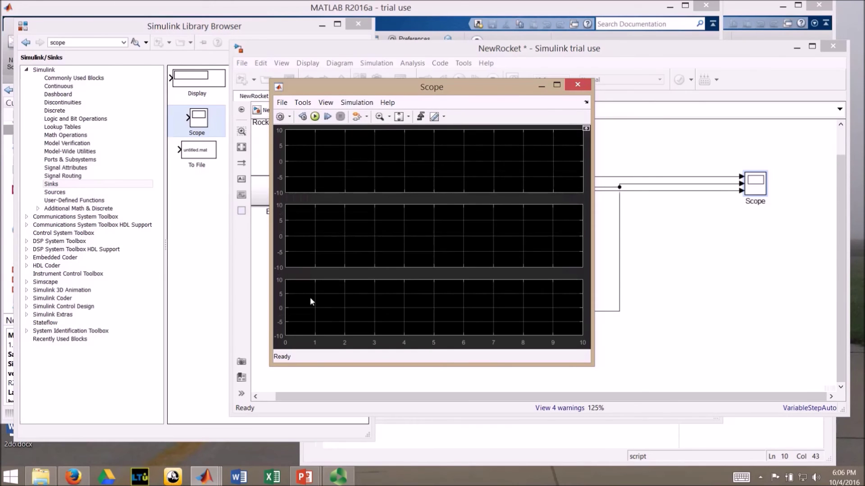
pyautogui.click(576, 85)
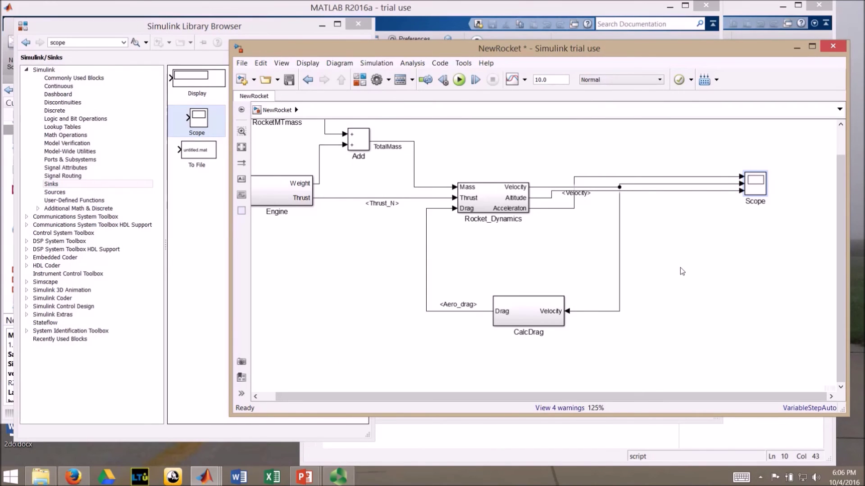
pyautogui.press('space')
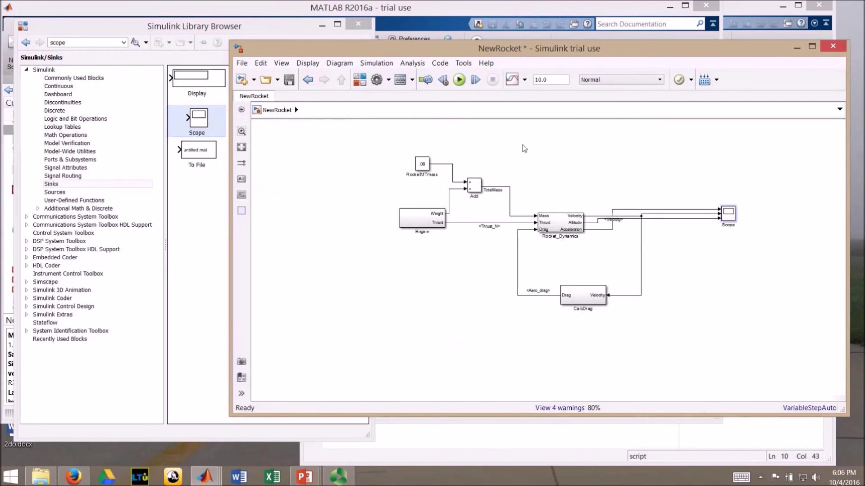
# Run the 10-second simulation, then enlarge and reposition the Scope window to view its three plots
pyautogui.scroll(3, 523, 146)
pyautogui.scroll(-2, 534, 167)
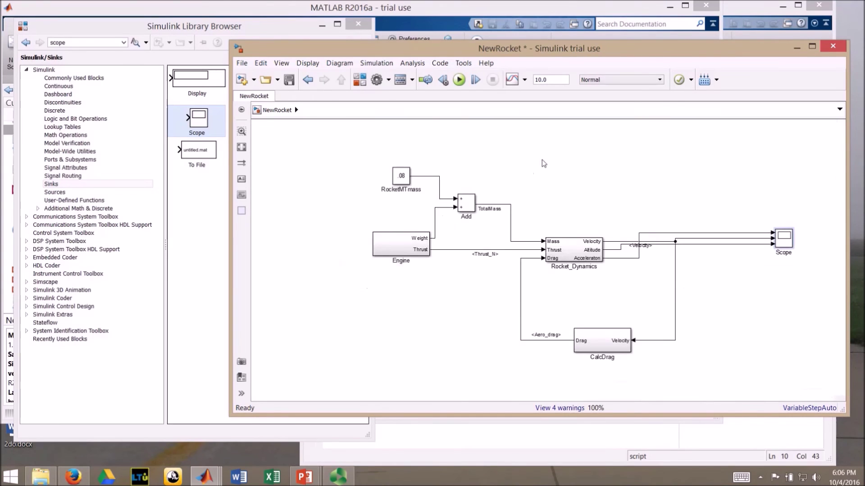
pyautogui.click(473, 81)
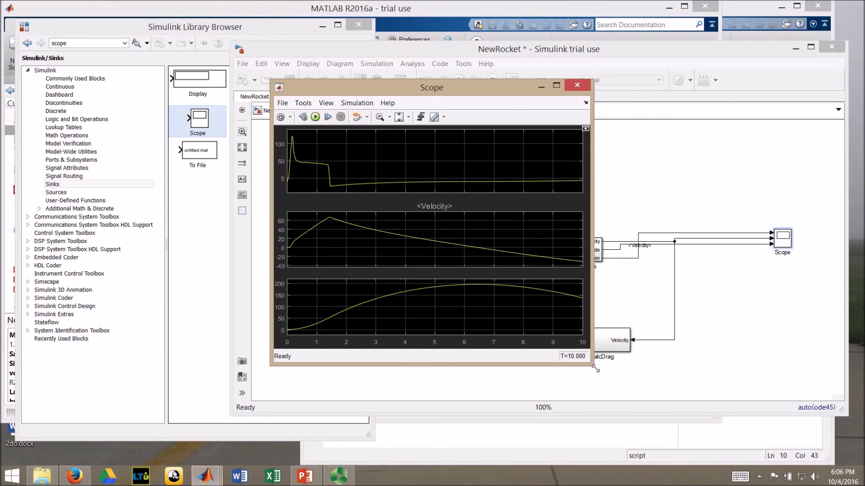
pyautogui.moveTo(596, 368); pyautogui.dragTo(761, 404)
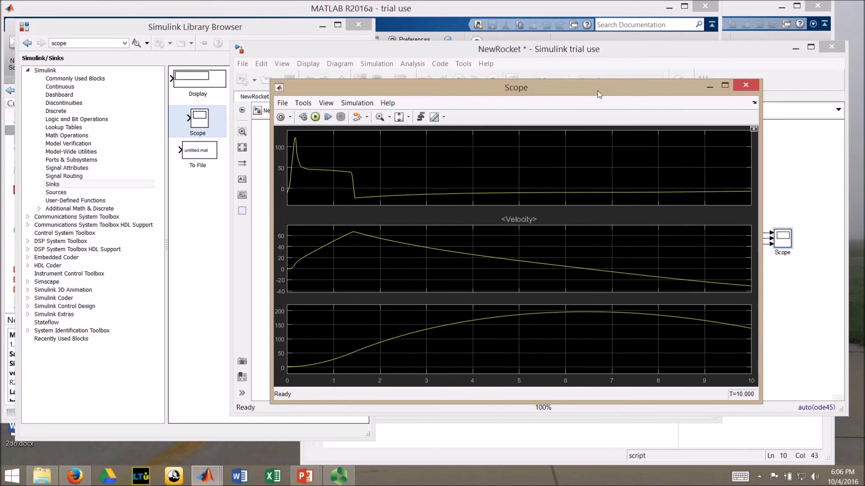
pyautogui.moveTo(599, 93); pyautogui.dragTo(529, 46)
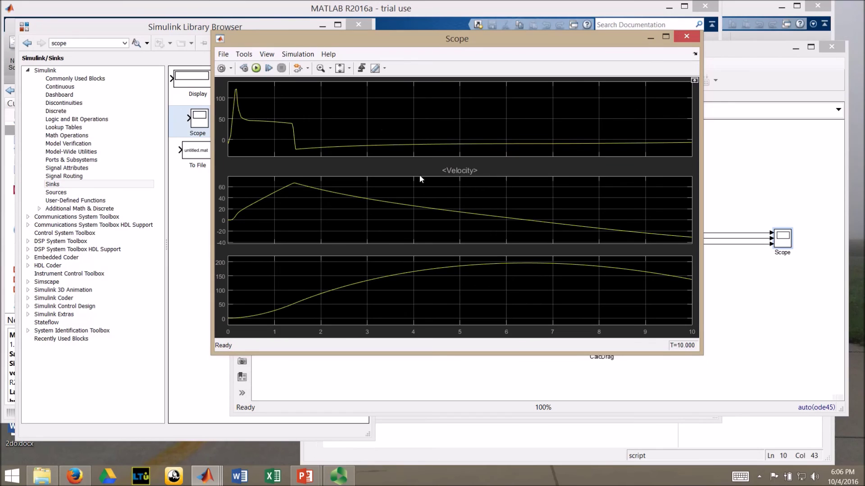
pyautogui.click(779, 189)
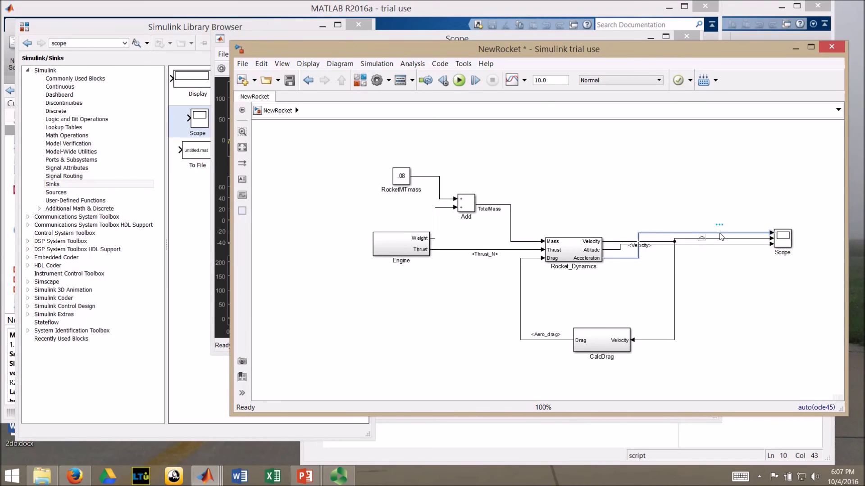
pyautogui.hotkey('ctrl', 't')
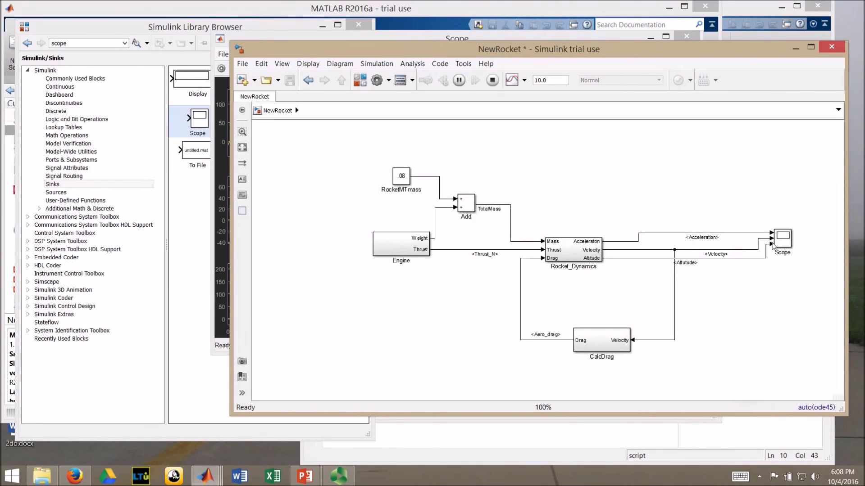
# Change the simulation stop time to 20 and rerun the model
pyautogui.doubleClick(782, 239)
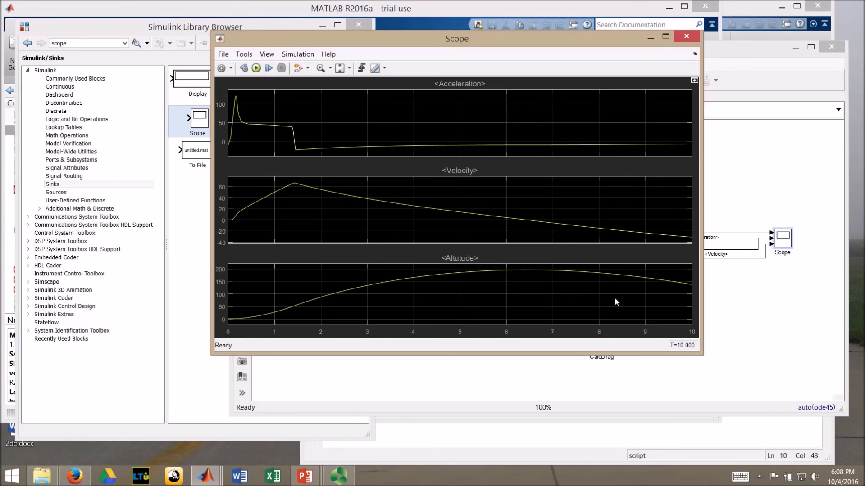
pyautogui.click(719, 225)
pyautogui.doubleClick(558, 81)
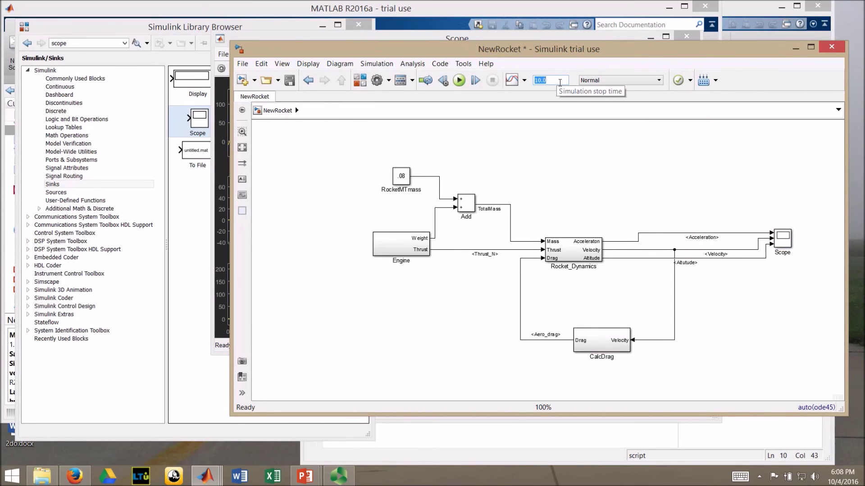
pyautogui.write('20')
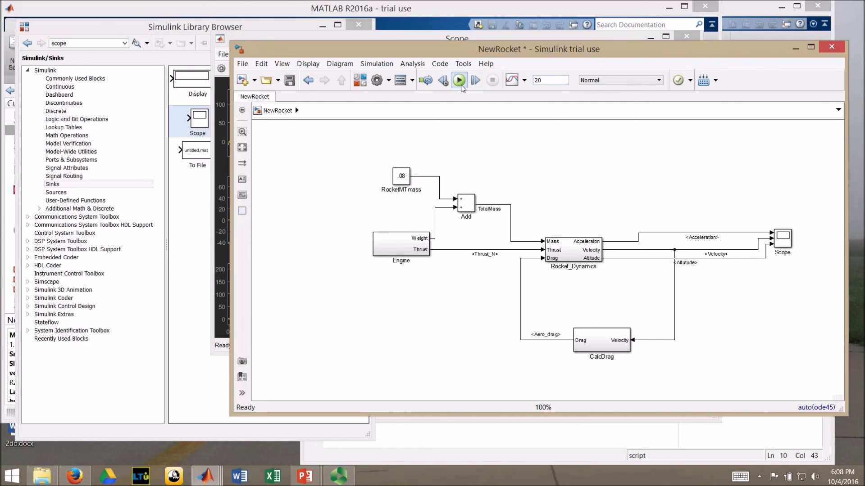
pyautogui.click(459, 80)
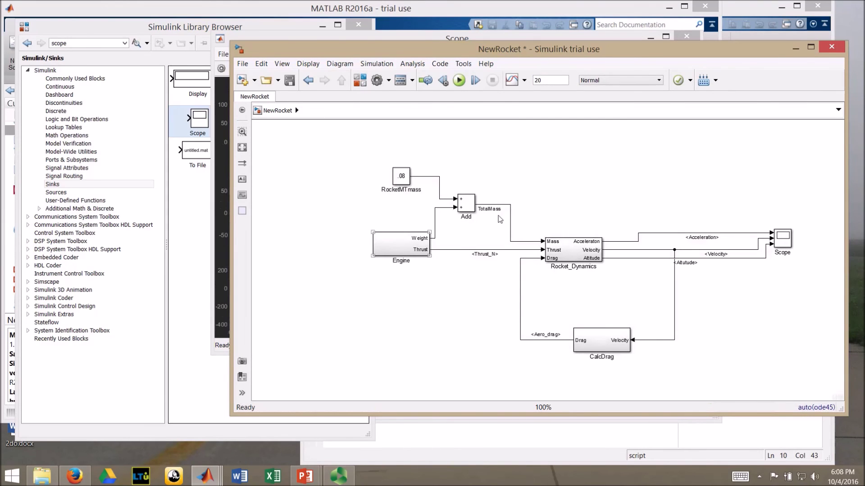
# Check the Scope's altitude peaking near 200 then dropping below zero, and close it
pyautogui.click(222, 356)
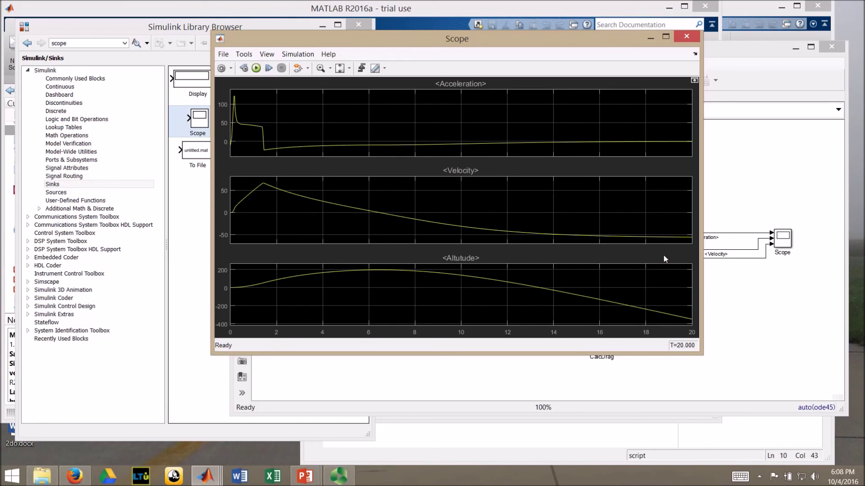
pyautogui.click(685, 40)
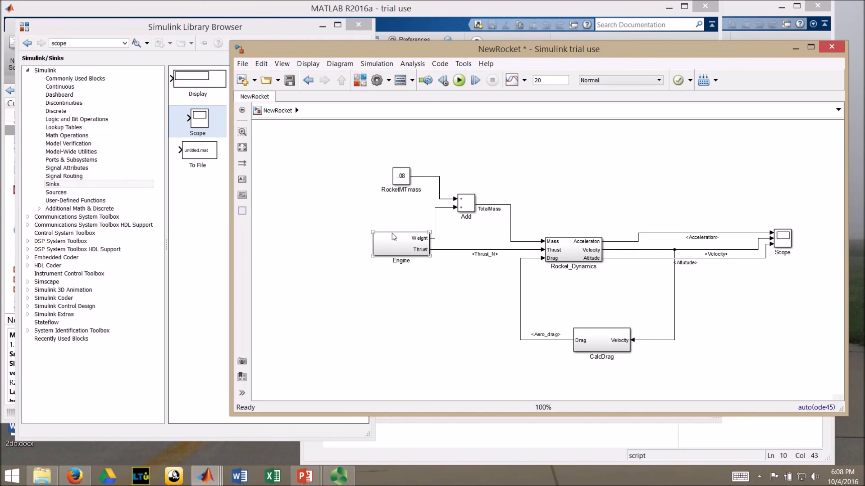
pyautogui.click(264, 283)
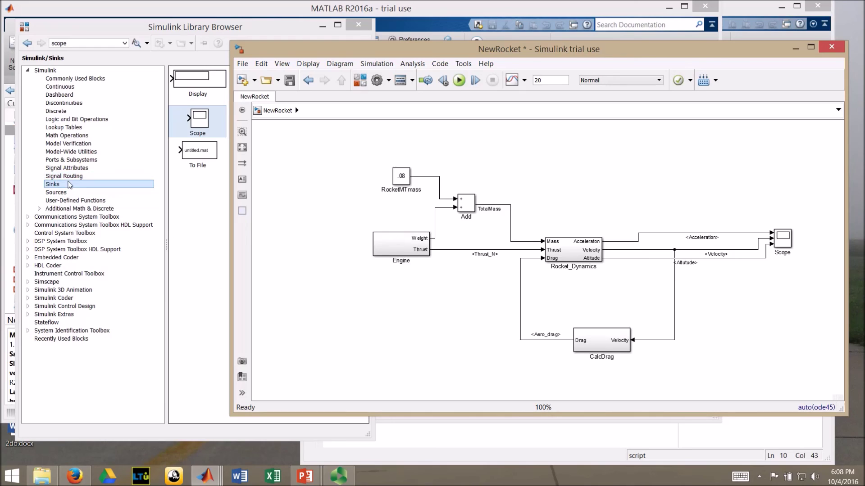
# Place a Stop Simulation block from Sinks at the diagram's lower right and review its parameters
pyautogui.click(52, 184)
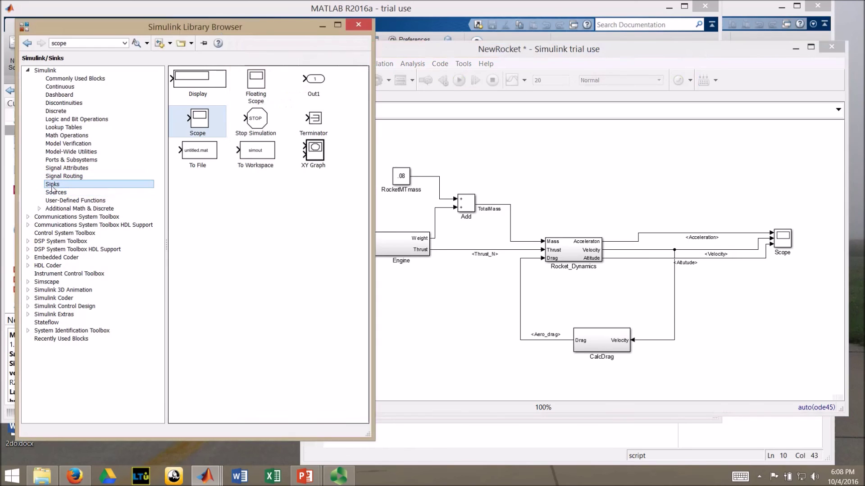
pyautogui.click(258, 120)
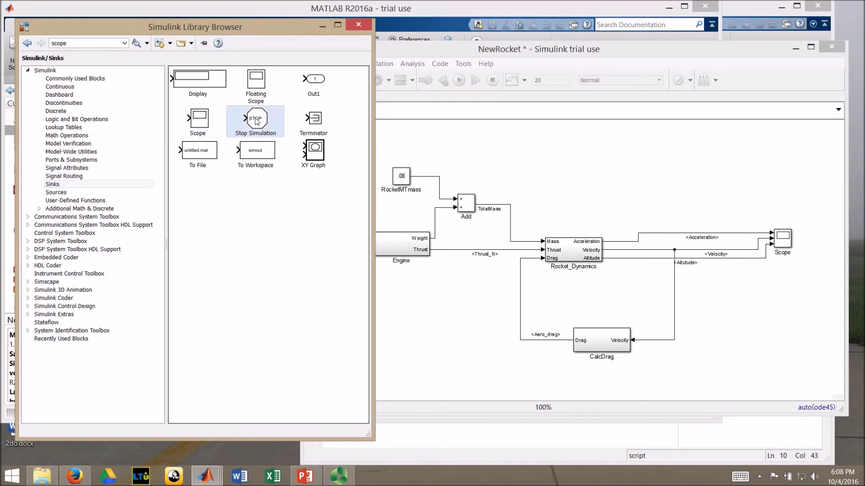
pyautogui.moveTo(258, 120); pyautogui.dragTo(771, 325)
pyautogui.doubleClick(769, 324)
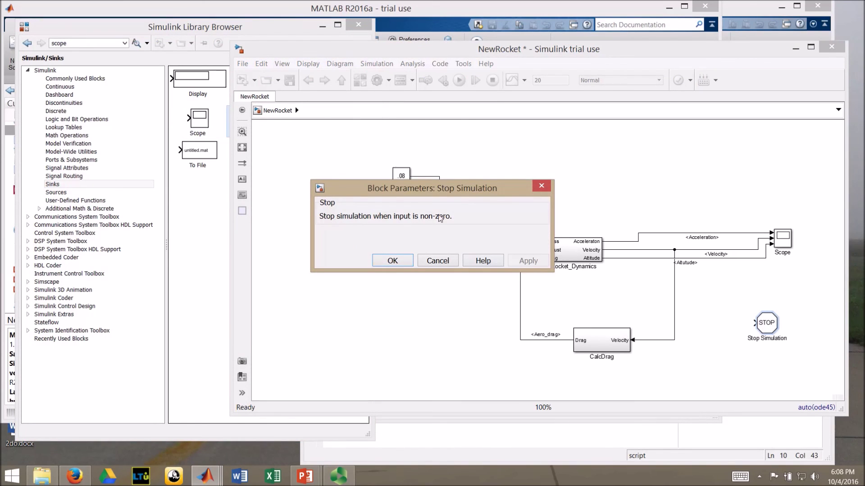
pyautogui.click(385, 261)
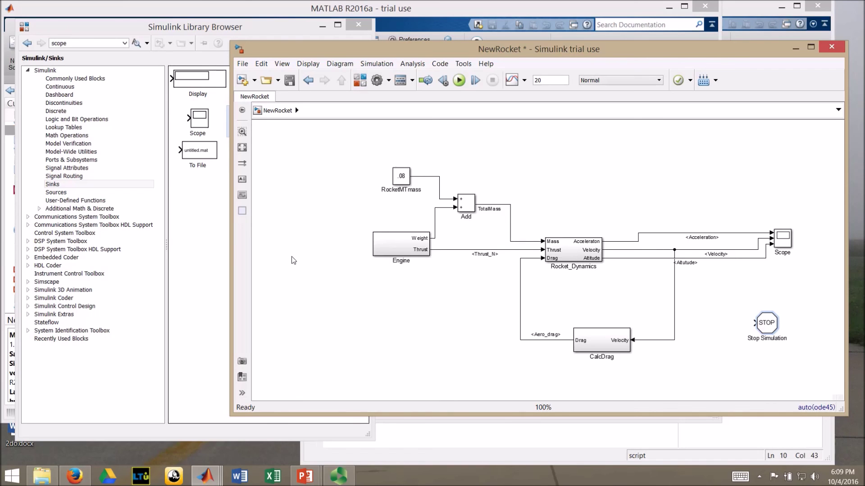
# Add a Compare To Constant block from Logic and Bit Operations beside Stop Simulation
pyautogui.click(96, 120)
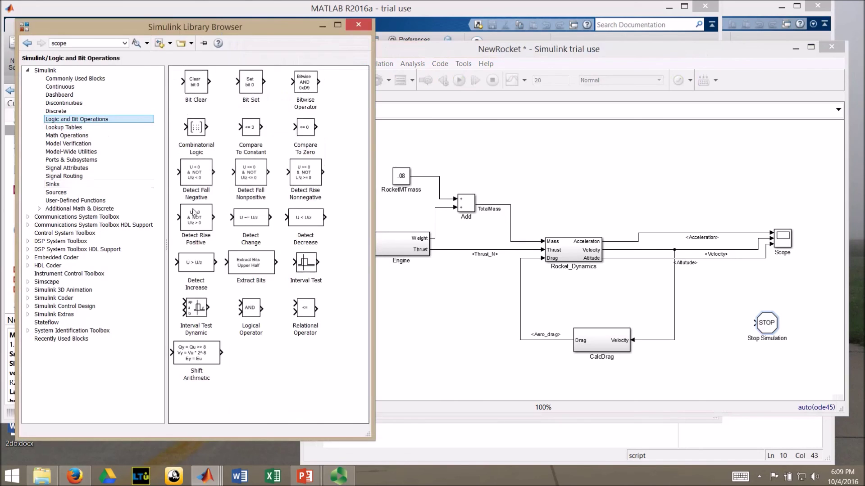
pyautogui.click(306, 129)
pyautogui.click(252, 132)
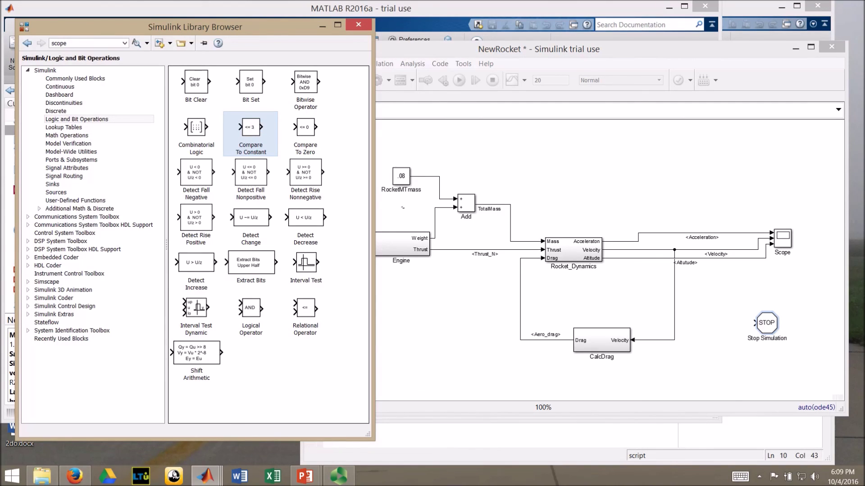
pyautogui.moveTo(402, 208); pyautogui.dragTo(709, 327)
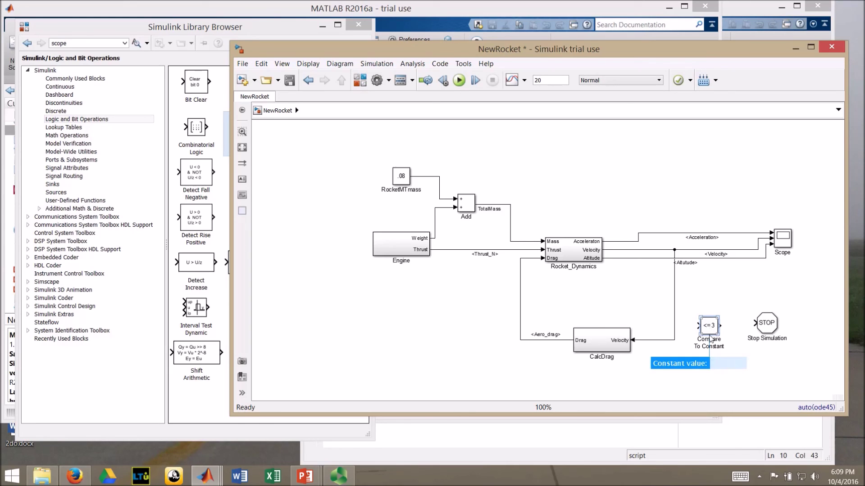
# Set Compare To Constant to <= -0.01, feed it Altitude, and wire its output to Stop Simulation
pyautogui.write('-.01')
pyautogui.press('Return')
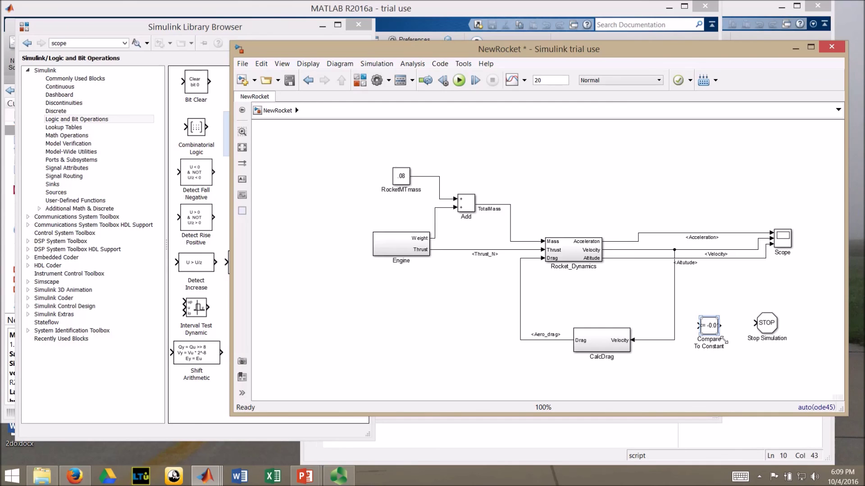
pyautogui.moveTo(723, 339); pyautogui.dragTo(690, 259)
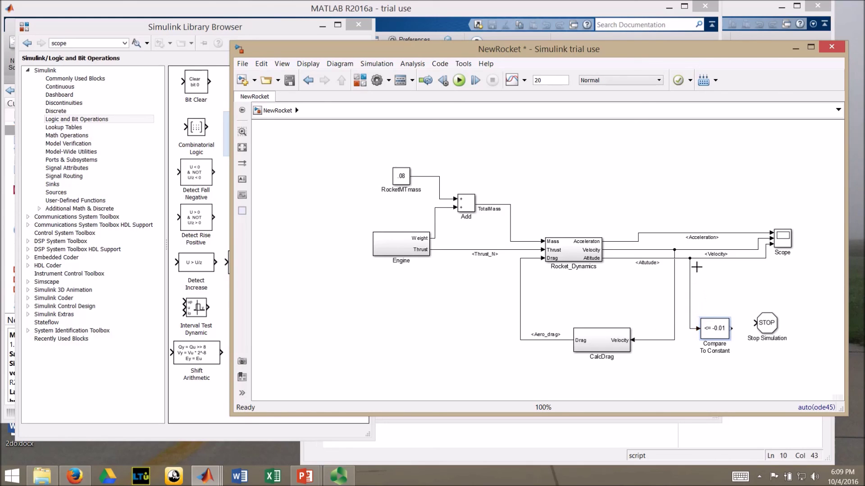
pyautogui.click(721, 332)
pyautogui.moveTo(731, 328); pyautogui.dragTo(766, 335)
pyautogui.click(757, 356)
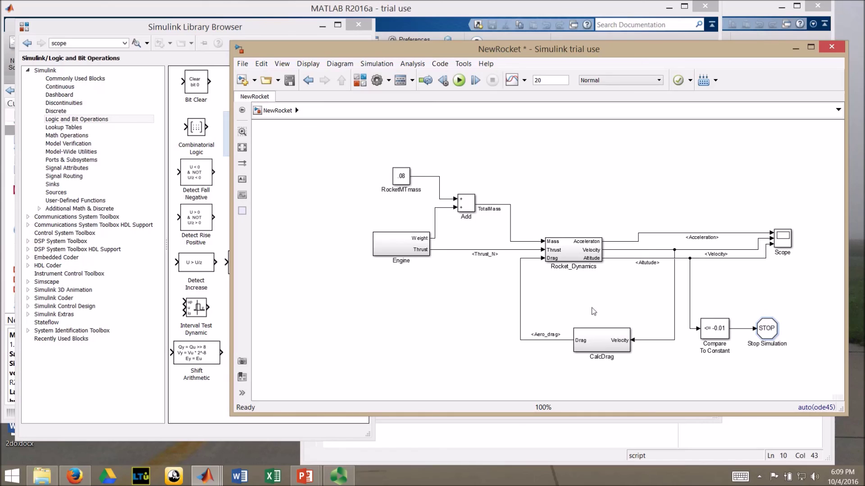
# Check the Rocket_Dynamics and Compare To Constant blocks, then run the model with the new stop condition
pyautogui.click(590, 254)
pyautogui.click(712, 353)
pyautogui.click(595, 276)
pyautogui.click(714, 333)
pyautogui.click(458, 81)
# Open the Scope and zoom into the Altitude curve's end, reaching zero at T=13.408
pyautogui.click(770, 333)
pyautogui.doubleClick(783, 240)
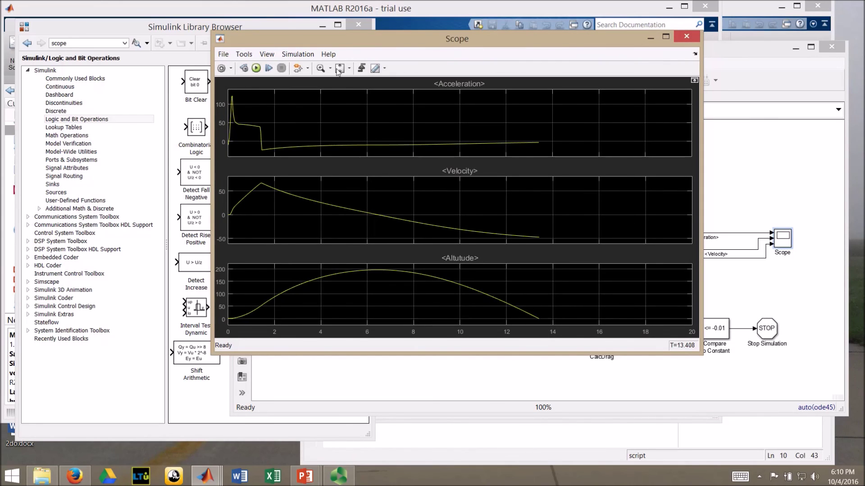
pyautogui.click(320, 68)
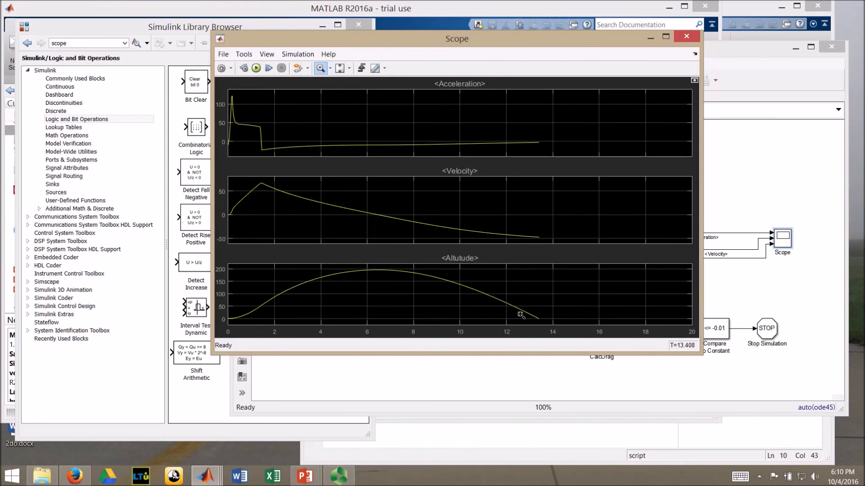
pyautogui.moveTo(527, 311); pyautogui.dragTo(552, 325)
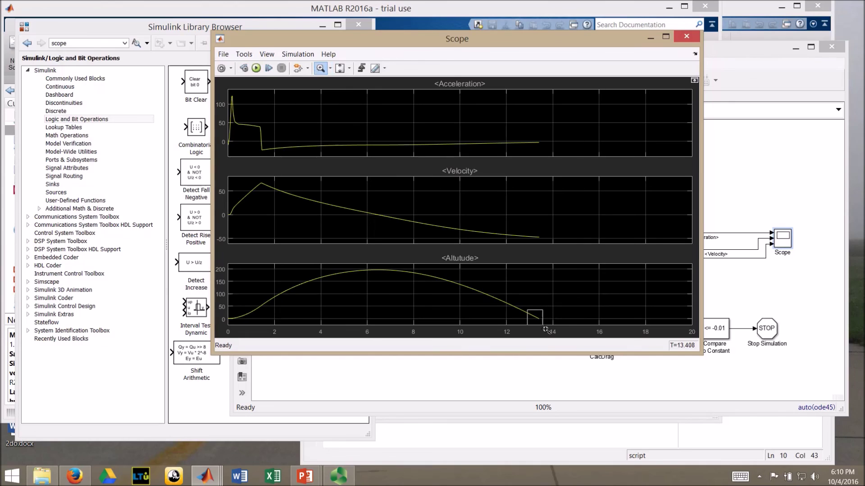